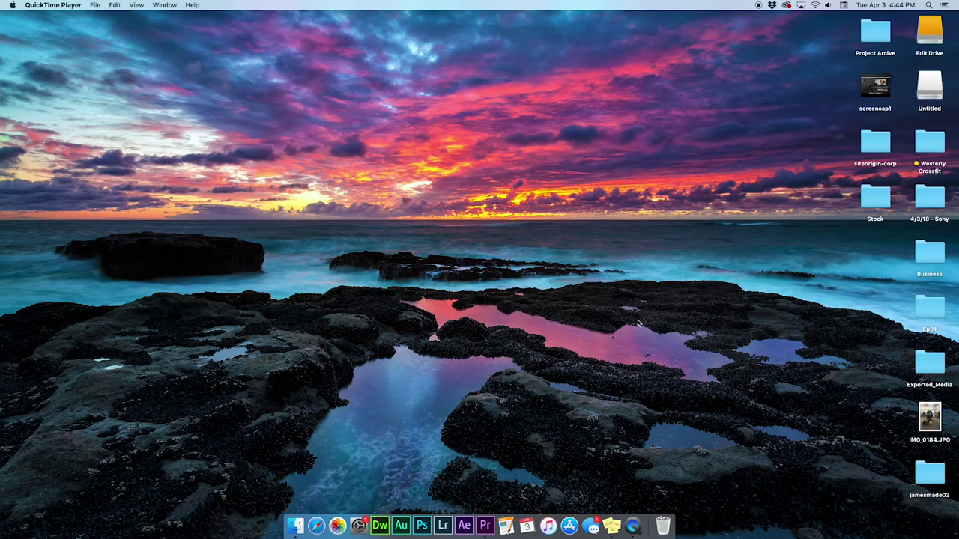
{"action": "left_click", "coordinate": [485, 522]}
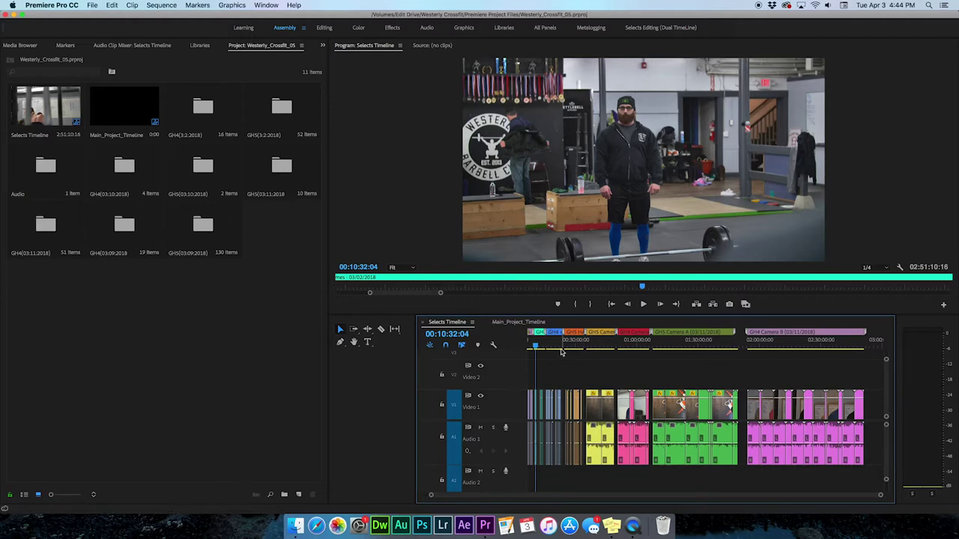
{"action": "left_click_drag", "start_coordinate": [564, 346], "coordinate": [543, 346]}
{"action": "key", "text": "equal"}
{"action": "key", "text": "equal"}
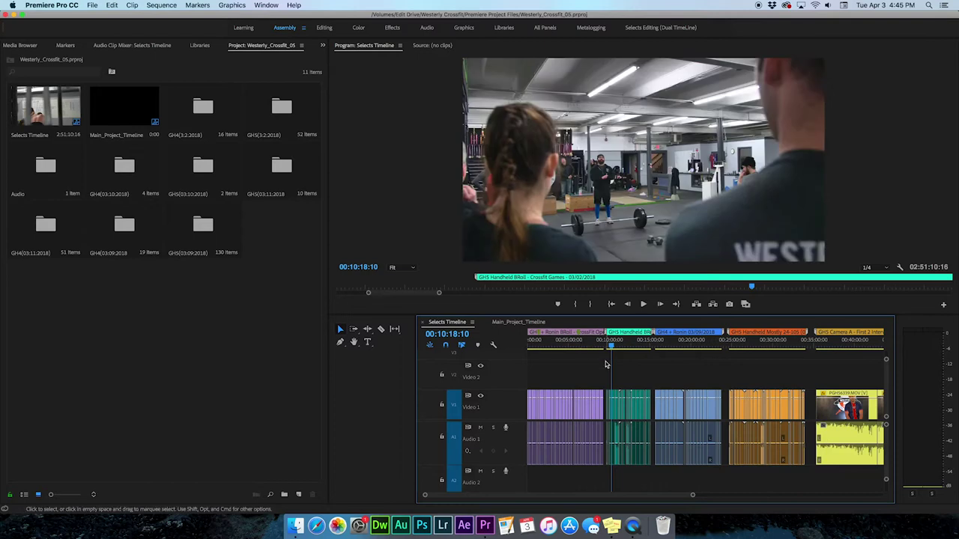
{"action": "mouse_move", "coordinate": [557, 346]}
{"action": "left_mouse_down"}
{"action": "mouse_move", "coordinate": [549, 346]}
{"action": "mouse_move", "coordinate": [558, 346]}
{"action": "left_mouse_up"}
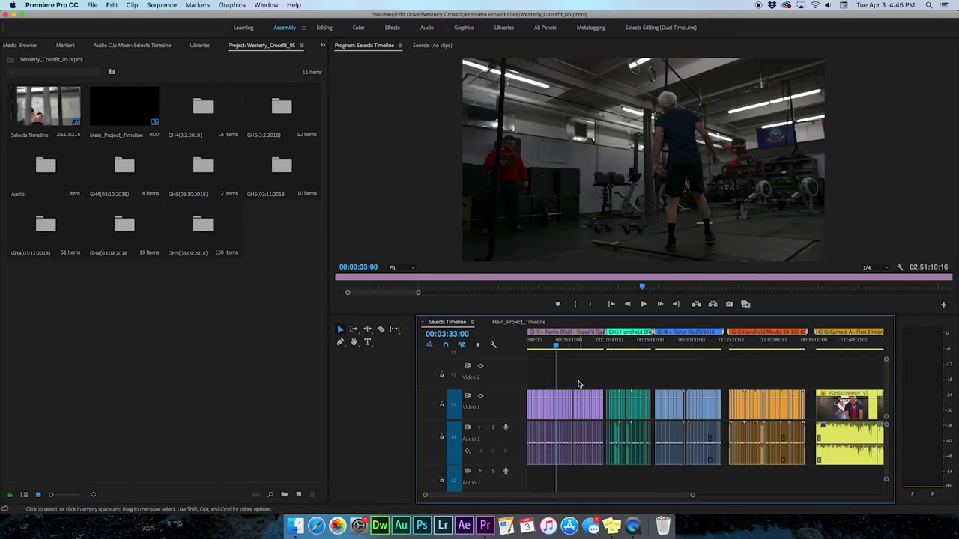
{"action": "key", "text": "equal"}
{"action": "key", "text": "equal"}
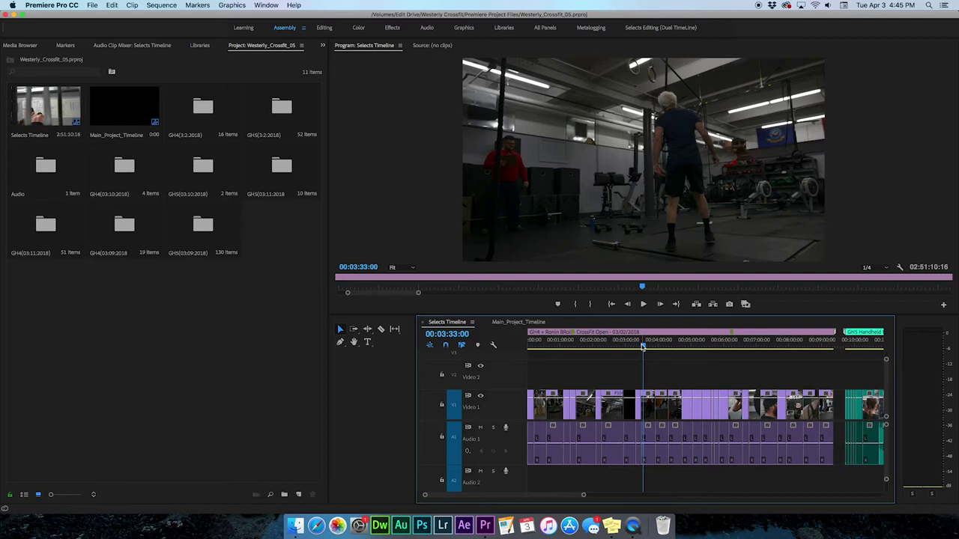
{"action": "left_click_drag", "start_coordinate": [642, 346], "coordinate": [702, 346]}
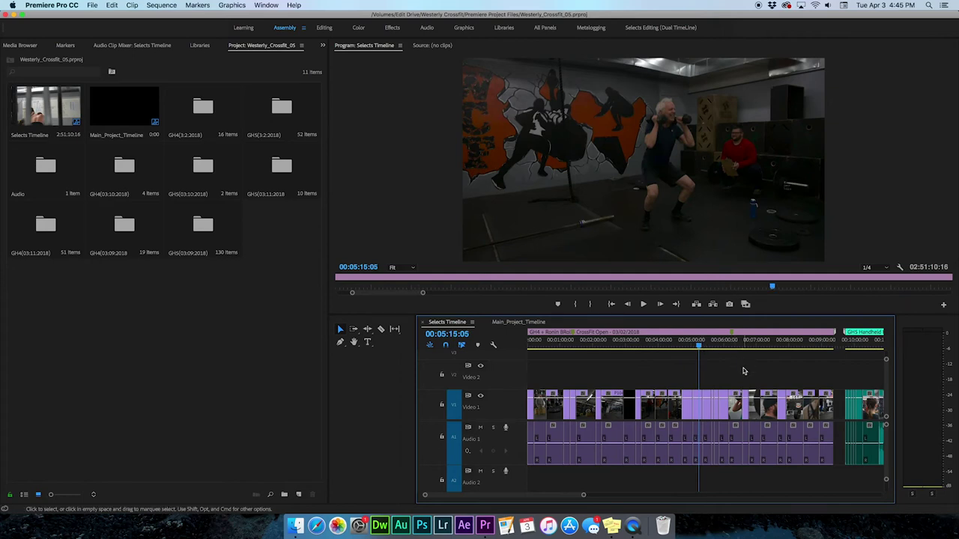
{"action": "scroll", "coordinate": [744, 371], "scroll_direction": "right", "scroll_amount": 10}
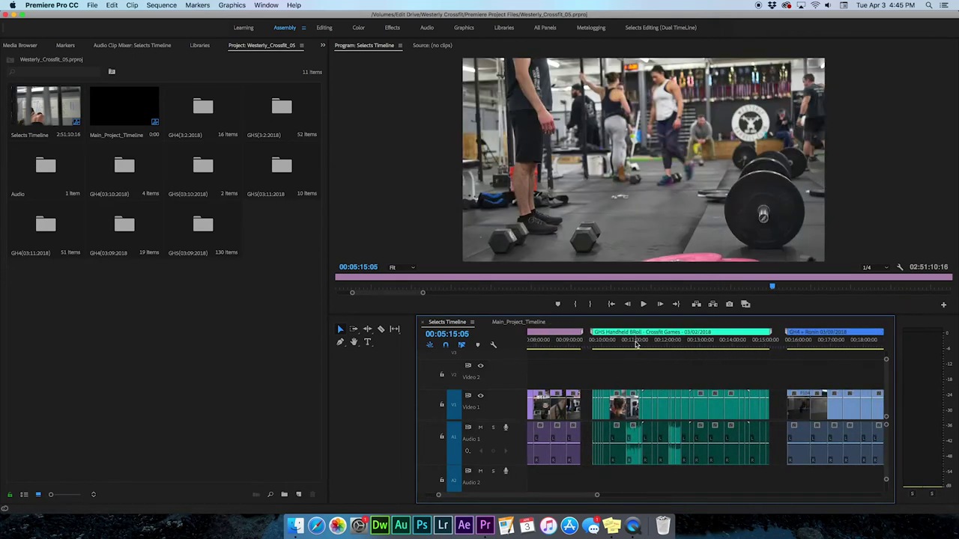
{"action": "left_click", "coordinate": [635, 343]}
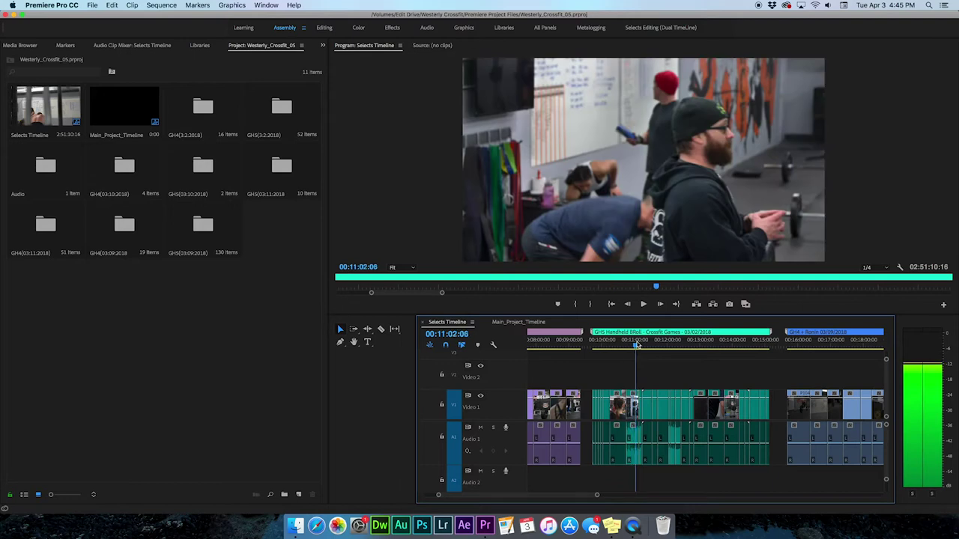
{"action": "left_click_drag", "start_coordinate": [635, 343], "coordinate": [646, 343]}
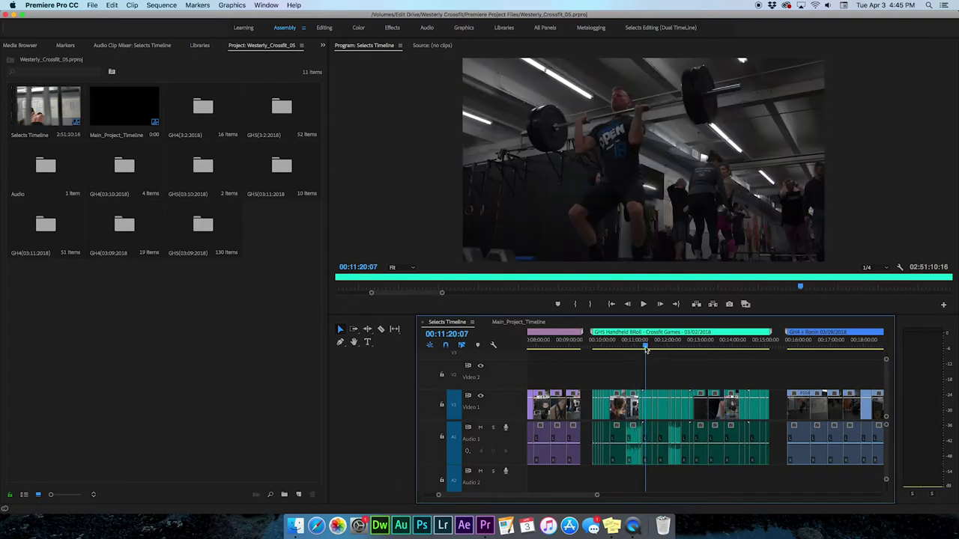
{"action": "left_click_drag", "start_coordinate": [646, 346], "coordinate": [649, 346]}
{"action": "key", "text": "minus"}
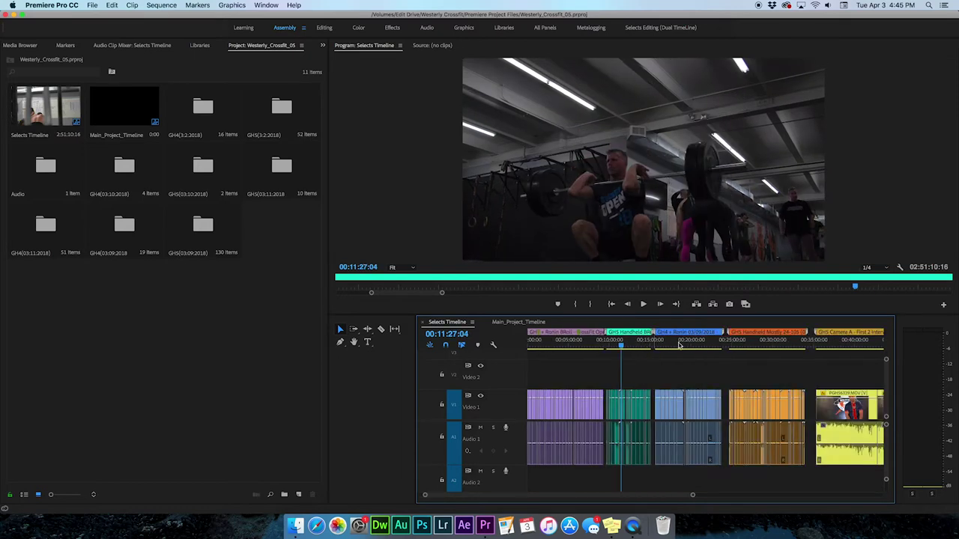
{"action": "scroll", "coordinate": [743, 350], "scroll_direction": "right", "scroll_amount": 15}
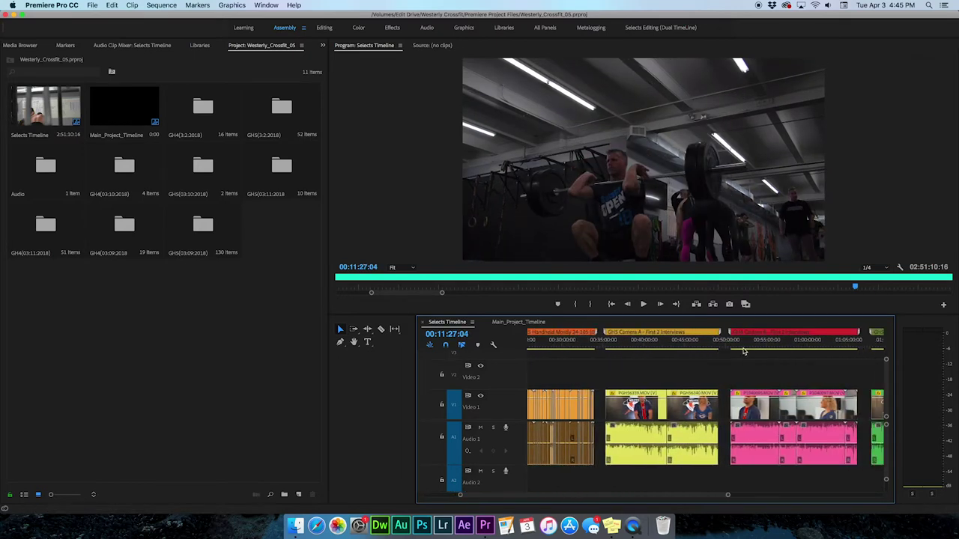
{"action": "scroll", "coordinate": [744, 350], "scroll_direction": "right", "scroll_amount": 15}
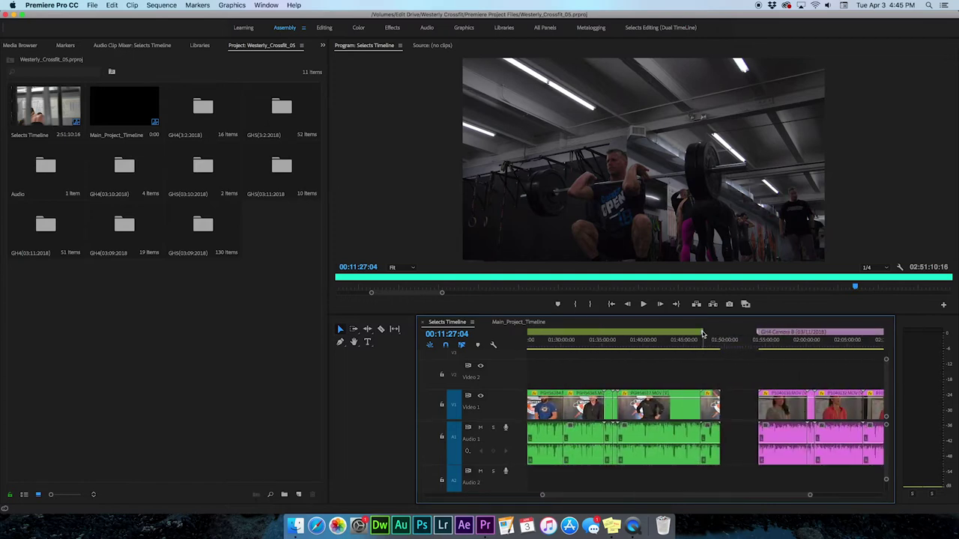
{"action": "left_click", "coordinate": [715, 332]}
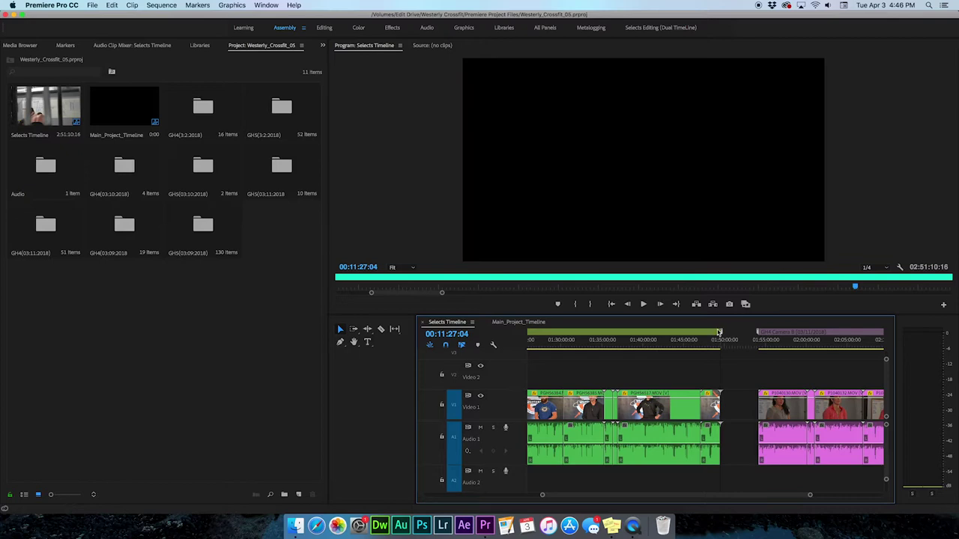
Move the playhead to the Selects Timeline's end (2:51:10:16), just past the magenta clips.
{"action": "scroll", "coordinate": [766, 364], "scroll_direction": "right", "scroll_amount": 8}
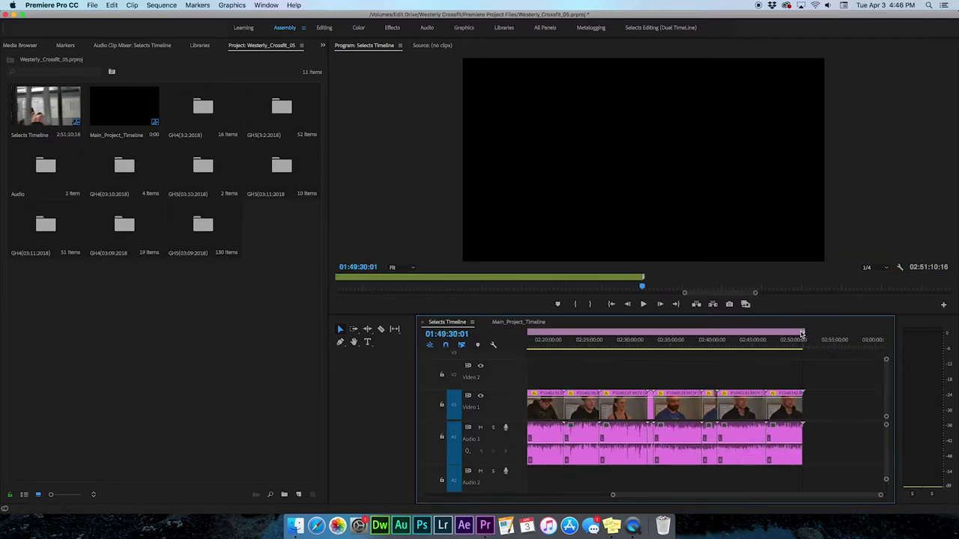
{"action": "key", "text": "End"}
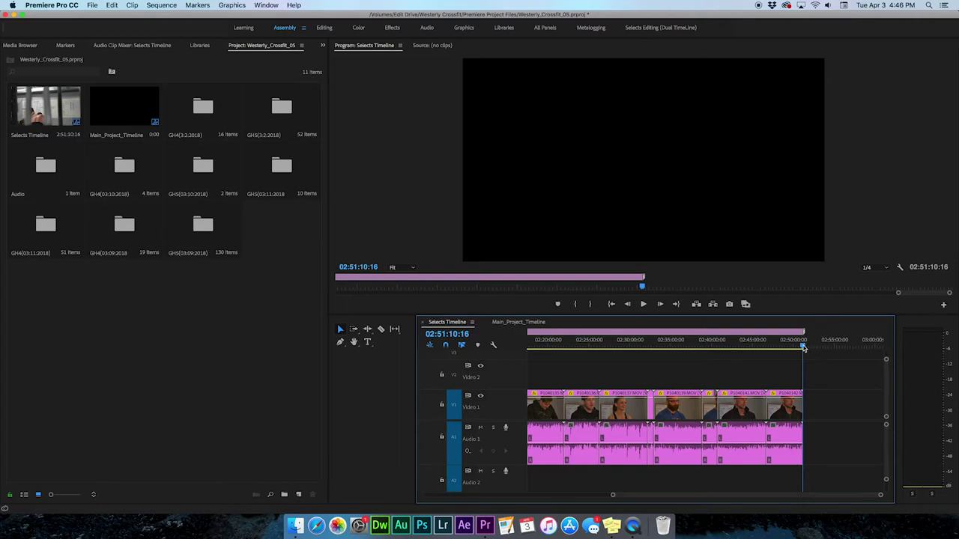
{"action": "left_click_drag", "start_coordinate": [803, 347], "coordinate": [841, 347]}
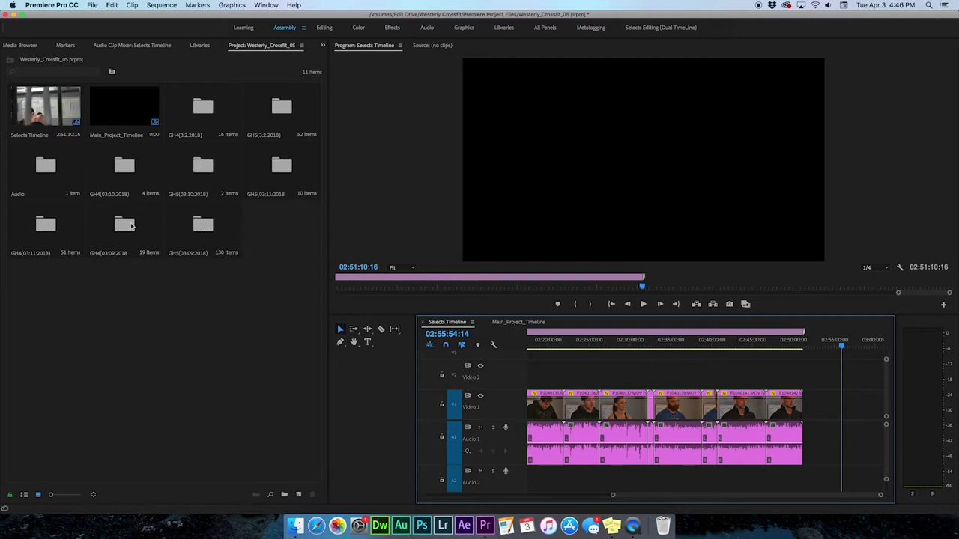
Open the GH4 (03/11/2018) bin to browse its 51 clips.
{"action": "double_click", "coordinate": [273, 163]}
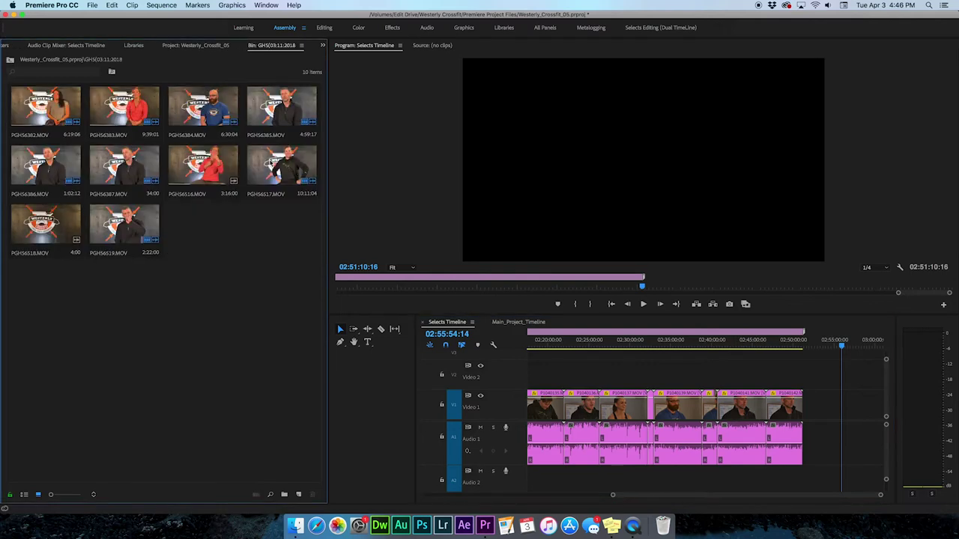
{"action": "left_click", "coordinate": [10, 60]}
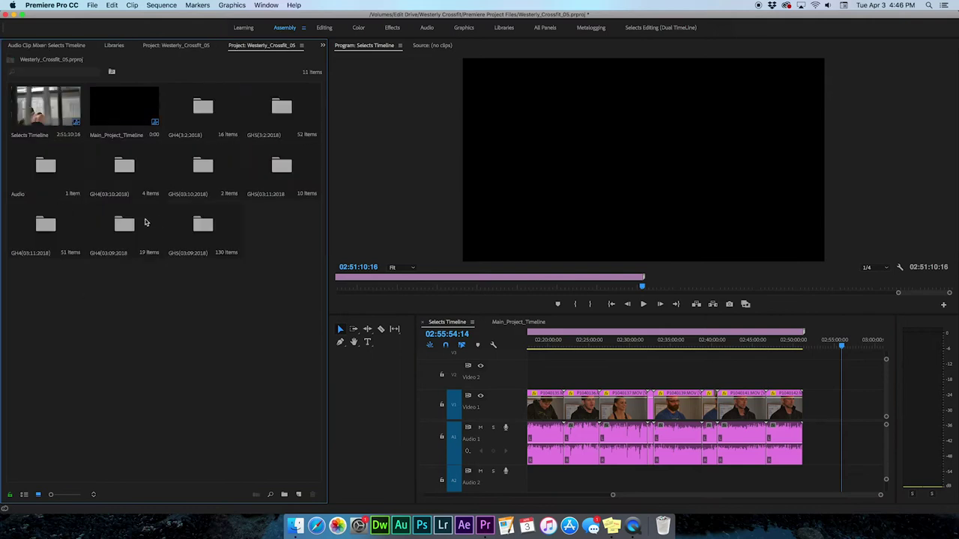
{"action": "double_click", "coordinate": [63, 237]}
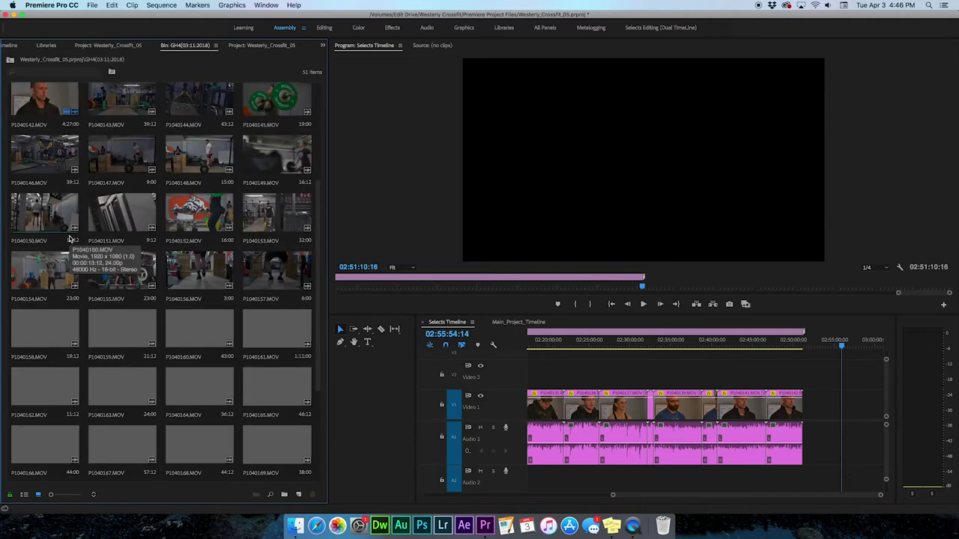
{"action": "scroll", "coordinate": [69, 238], "scroll_direction": "up", "scroll_amount": 5}
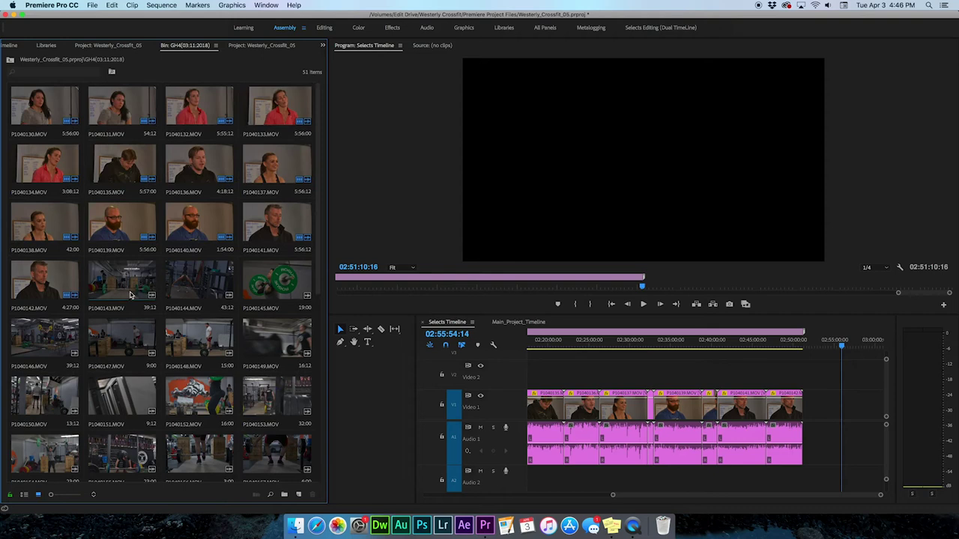
{"action": "scroll", "coordinate": [105, 279], "scroll_direction": "down", "scroll_amount": 1}
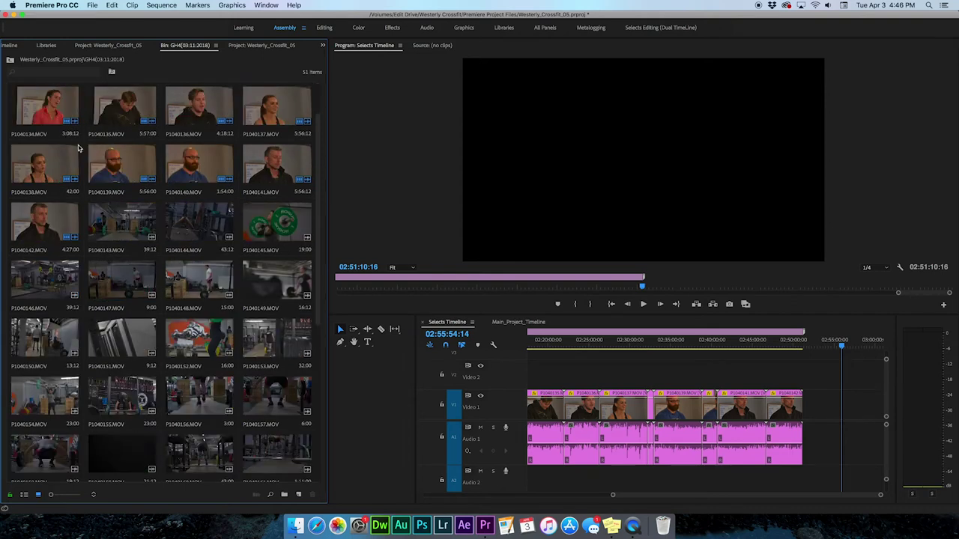
{"action": "scroll", "coordinate": [78, 147], "scroll_direction": "up", "scroll_amount": 1}
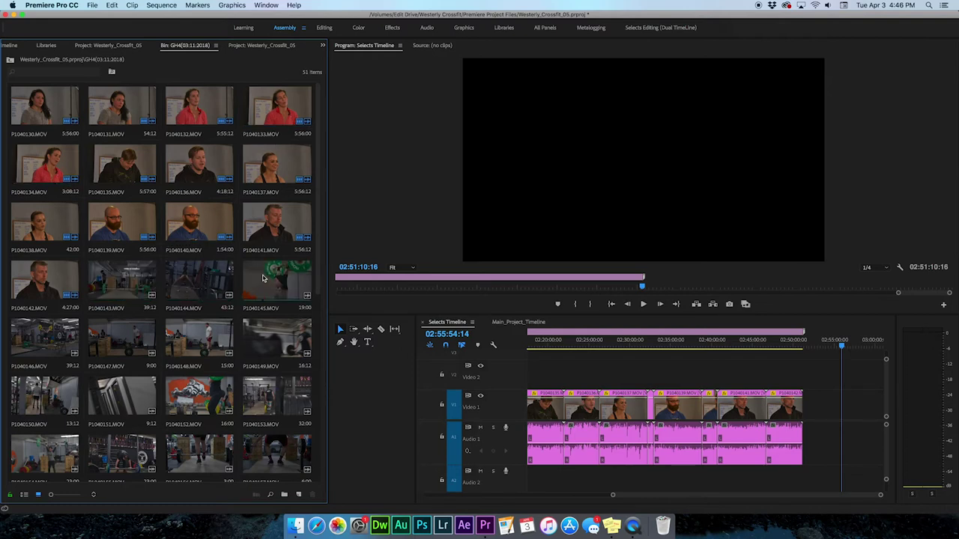
{"action": "scroll", "coordinate": [263, 278], "scroll_direction": "down", "scroll_amount": 3}
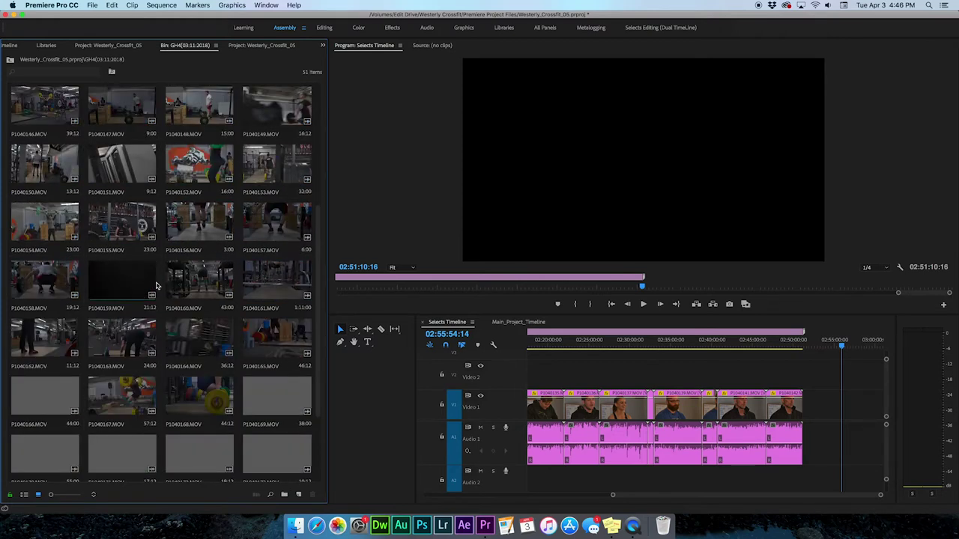
{"action": "scroll", "coordinate": [159, 285], "scroll_direction": "up", "scroll_amount": 2}
Load P1040138.MOV in the Source Monitor and check moments in the interview.
{"action": "double_click", "coordinate": [48, 164]}
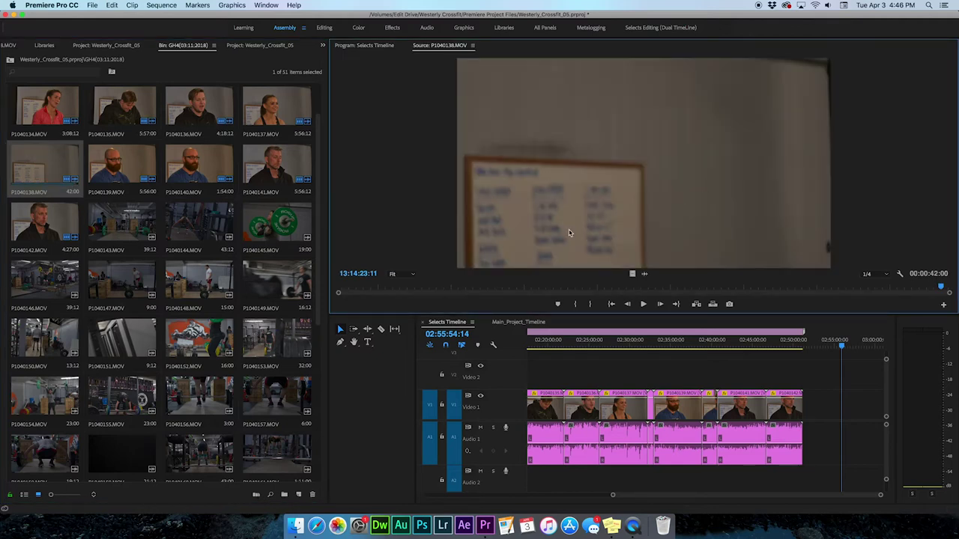
{"action": "left_click", "coordinate": [521, 290]}
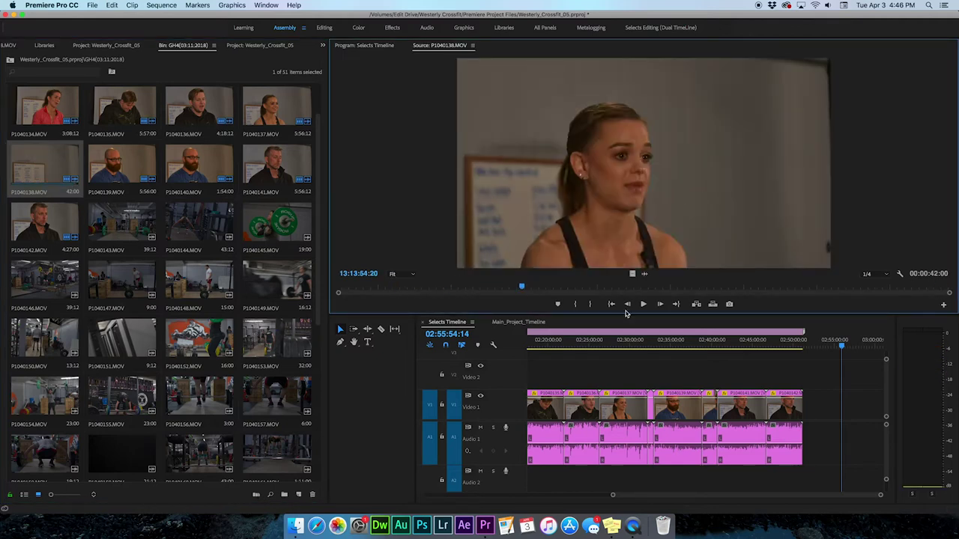
{"action": "left_click", "coordinate": [535, 286]}
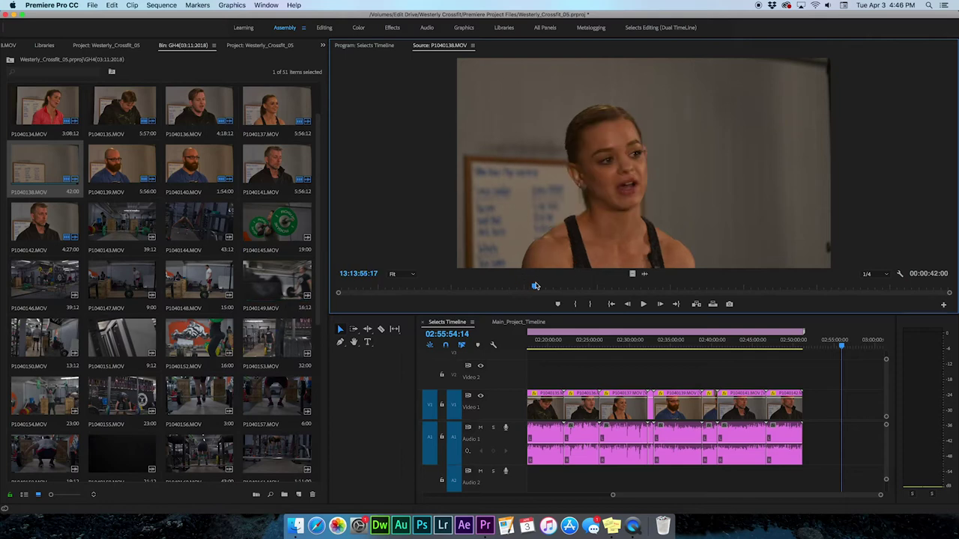
{"action": "left_click", "coordinate": [369, 289]}
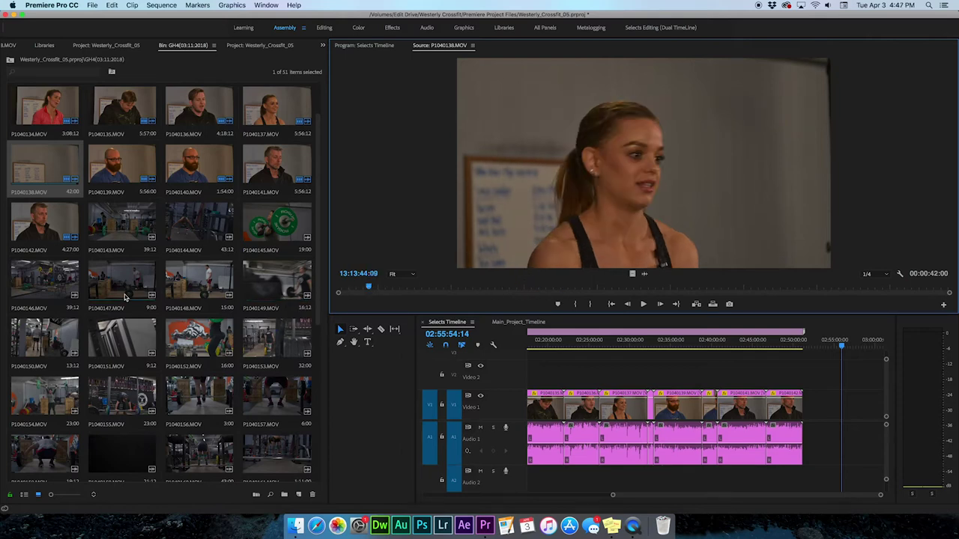
Select the bin clips from P1040143 through P1040180.
{"action": "scroll", "coordinate": [125, 297], "scroll_direction": "down", "scroll_amount": 1}
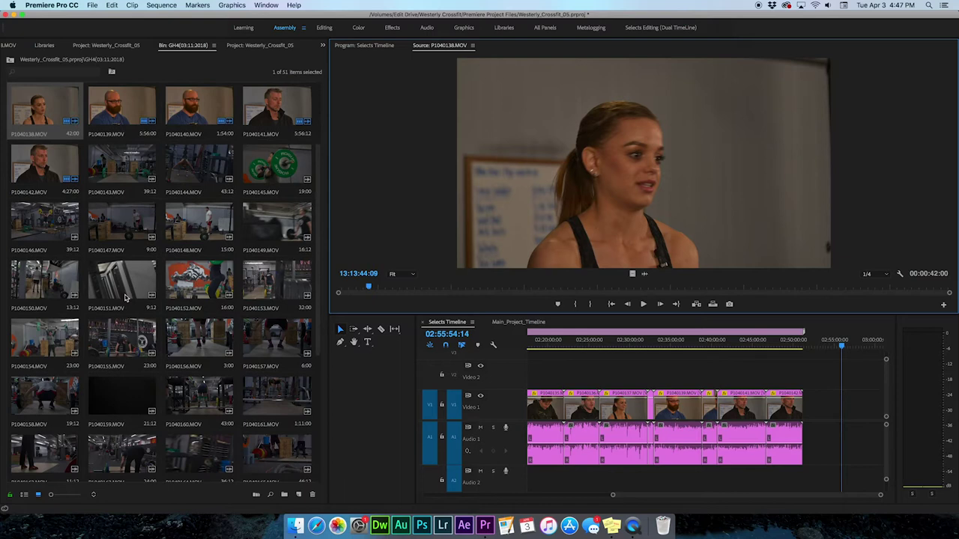
{"action": "left_click", "coordinate": [114, 176]}
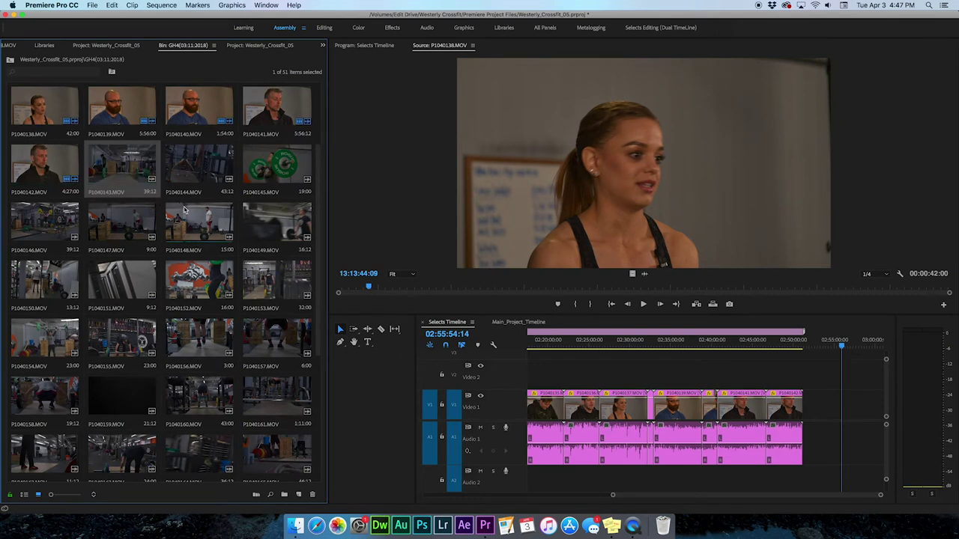
{"action": "scroll", "coordinate": [201, 218], "scroll_direction": "down", "scroll_amount": 5}
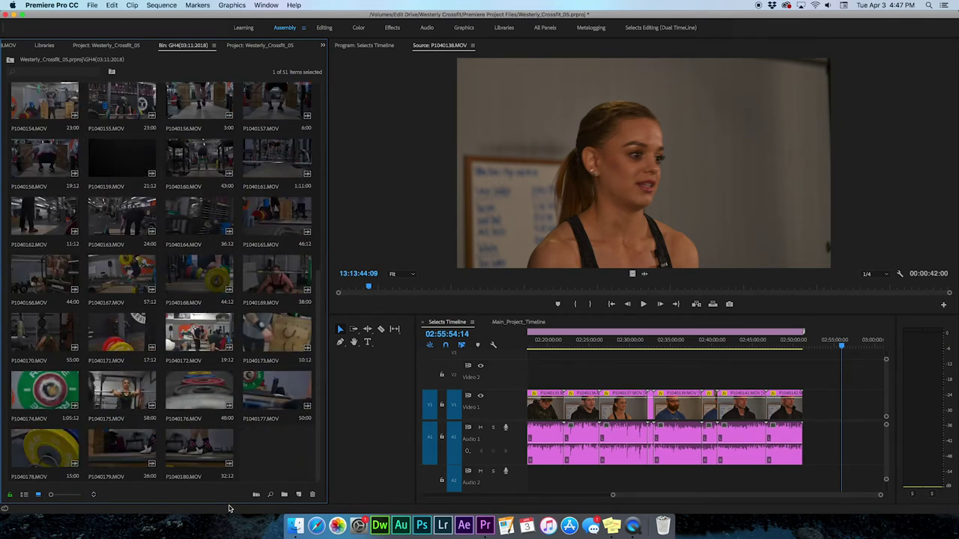
{"action": "left_click", "coordinate": [217, 464], "text": "shift"}
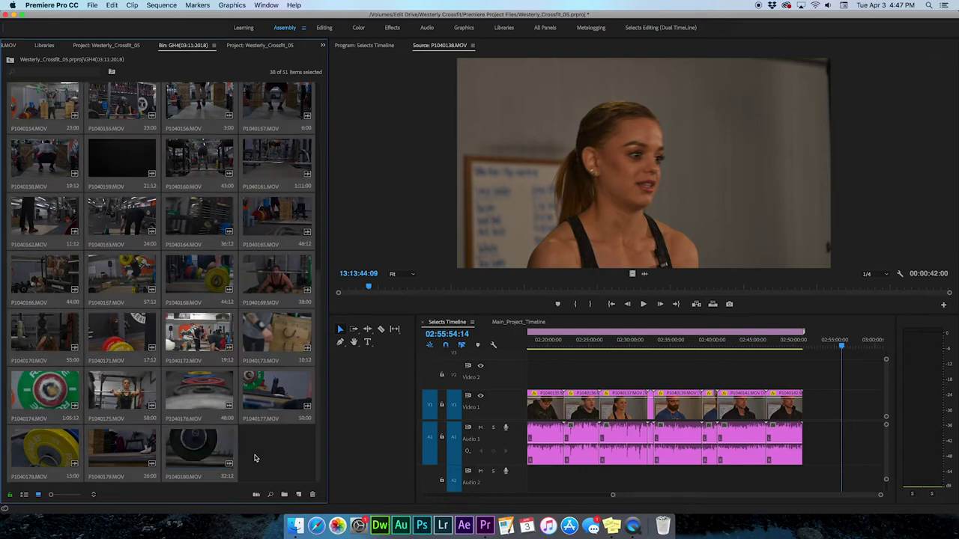
{"action": "scroll", "coordinate": [254, 459], "scroll_direction": "up", "scroll_amount": 5}
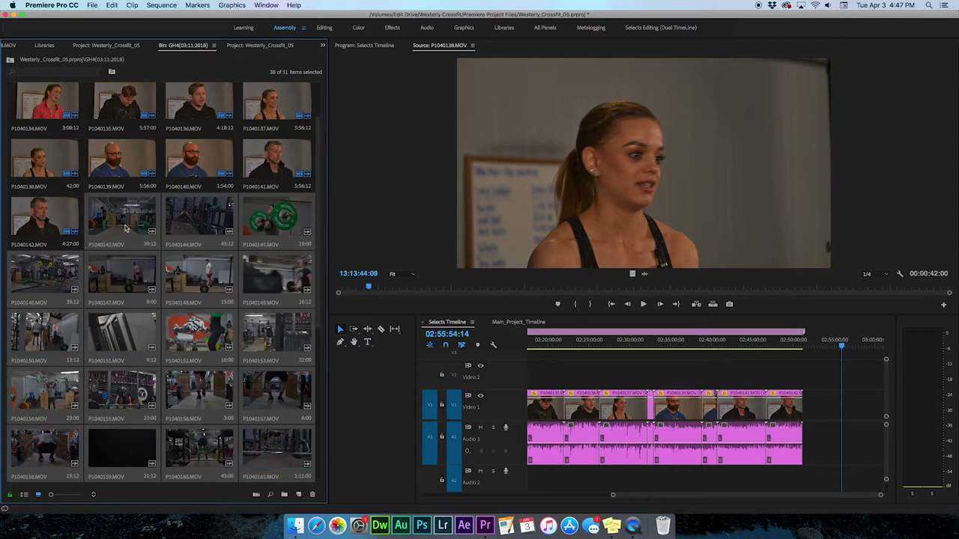
Open the 38 selected GH4 clips in the Source Monitor, which now shows P1040180.MOV.
{"action": "right_click", "coordinate": [125, 226]}
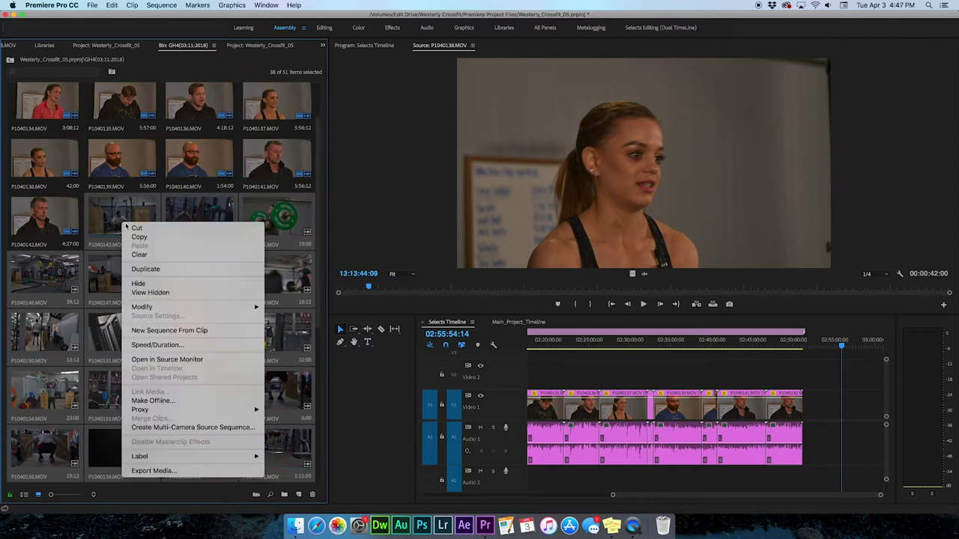
{"action": "left_click", "coordinate": [160, 363]}
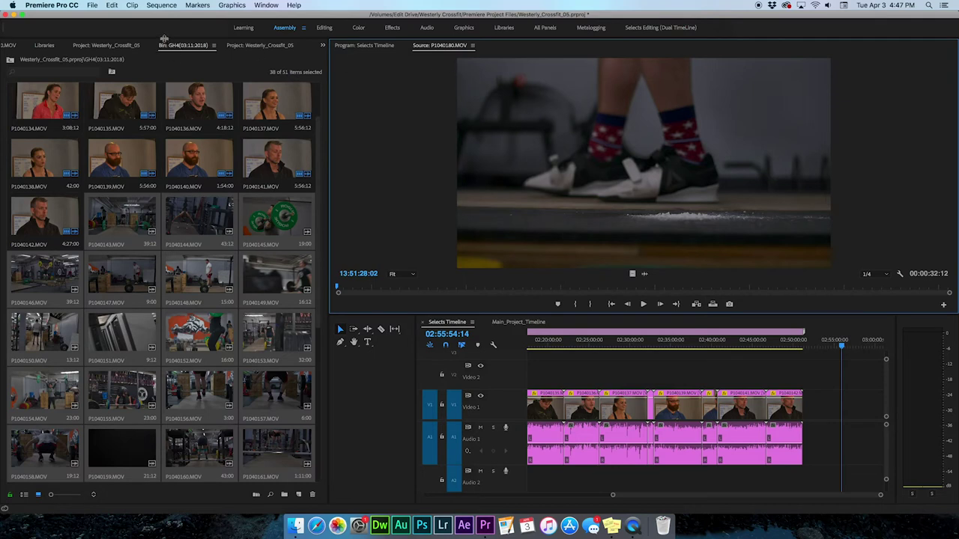
{"action": "left_click", "coordinate": [34, 6]}
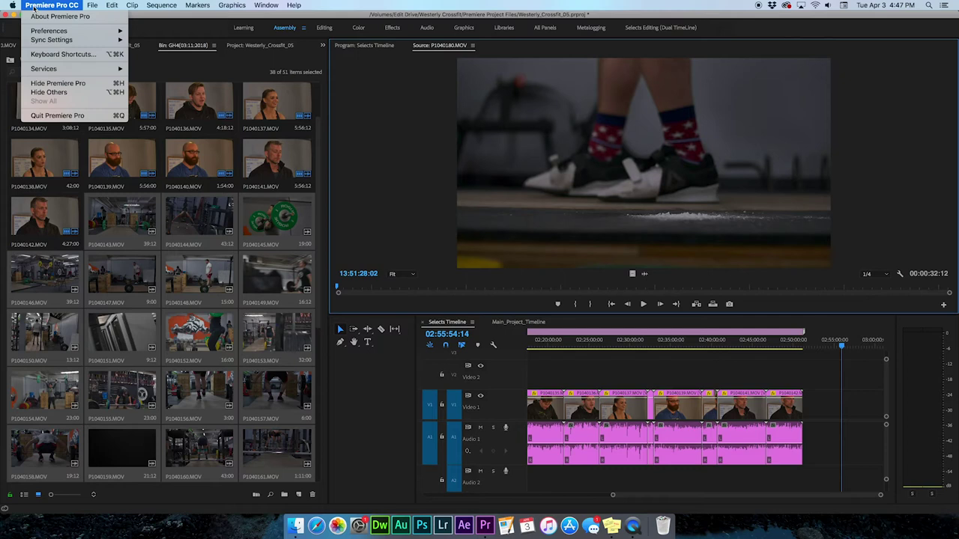
{"action": "left_click", "coordinate": [63, 56]}
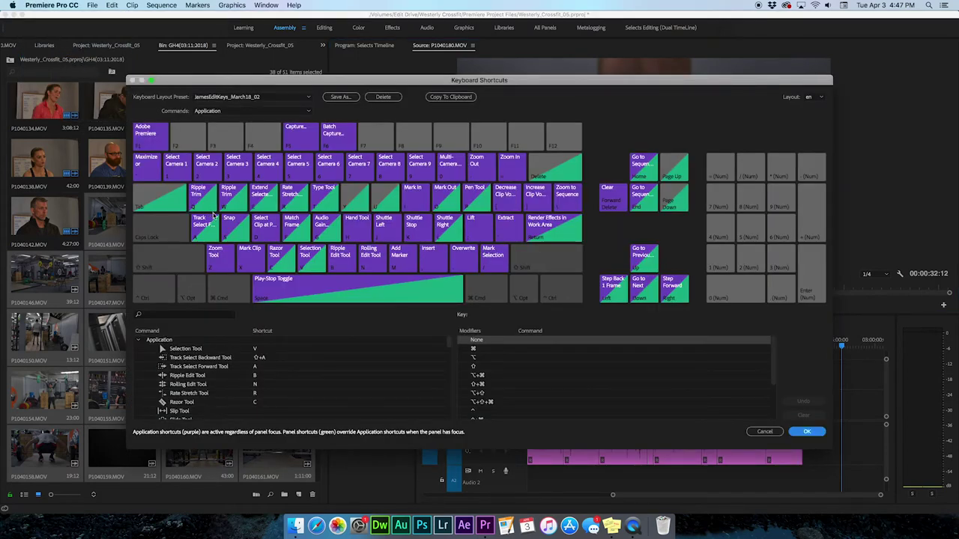
{"action": "left_click", "coordinate": [355, 205]}
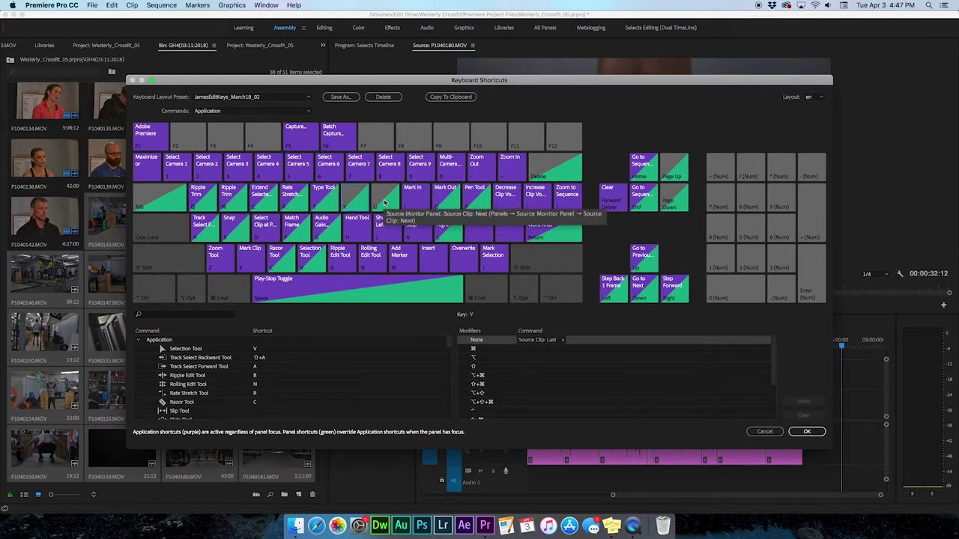
{"action": "left_click", "coordinate": [384, 203]}
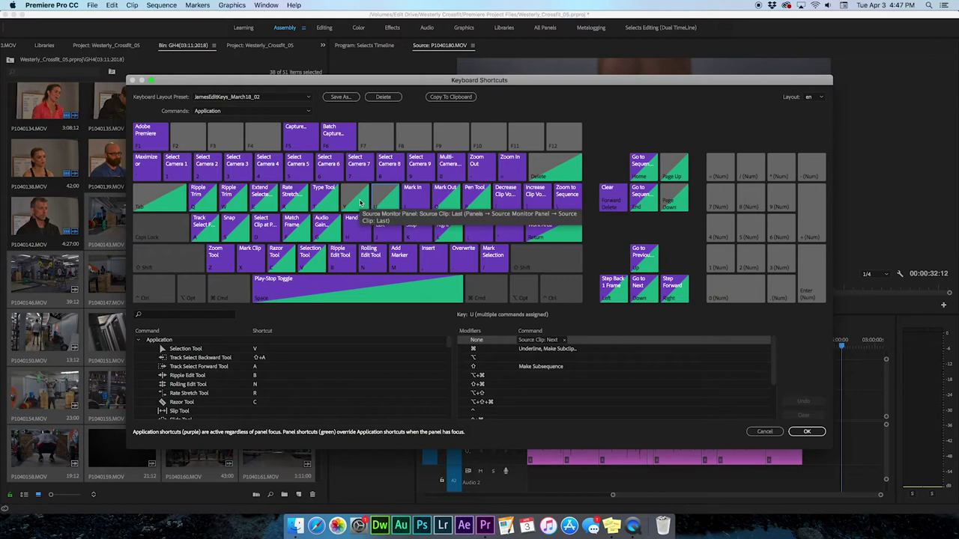
{"action": "left_click", "coordinate": [359, 202]}
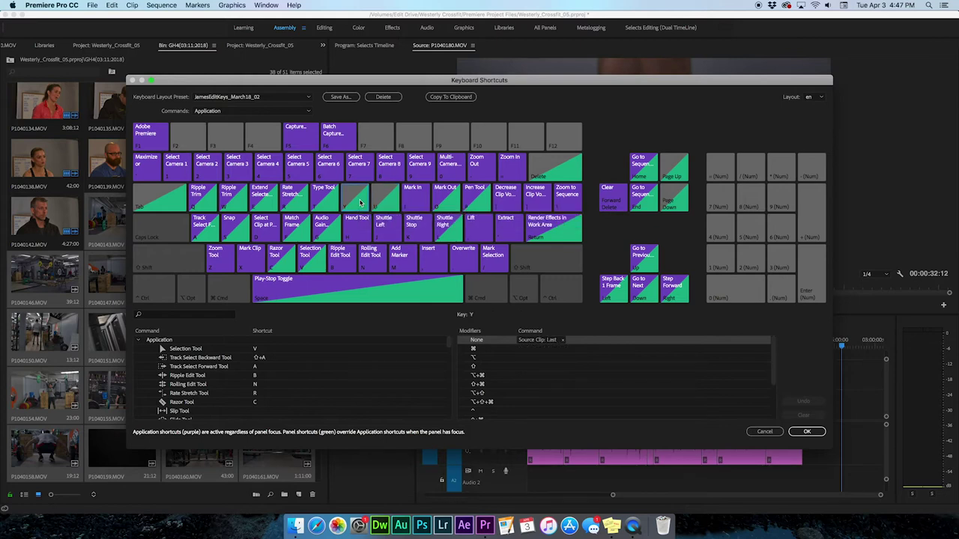
{"action": "left_click", "coordinate": [380, 202]}
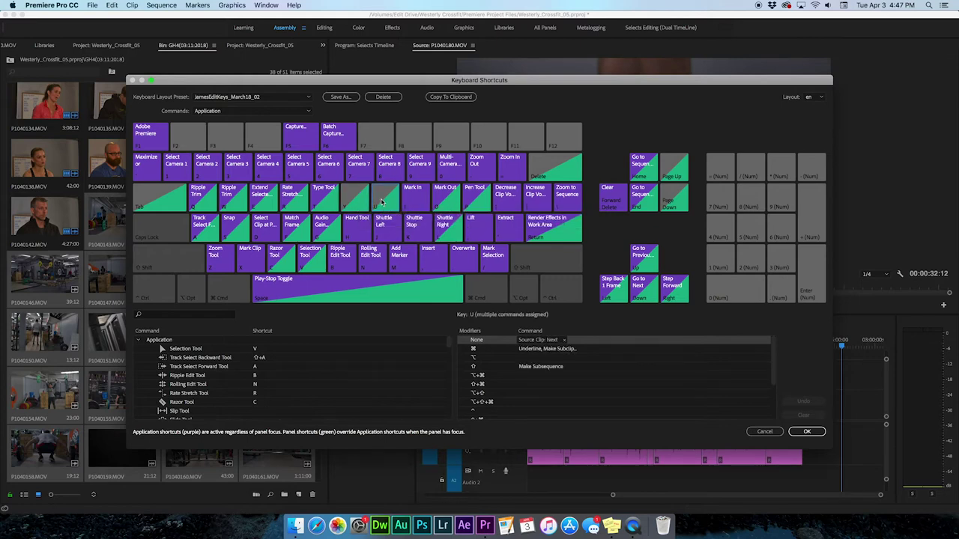
{"action": "left_click_drag", "start_coordinate": [432, 87], "coordinate": [437, 106]}
{"action": "left_click", "coordinate": [770, 451]}
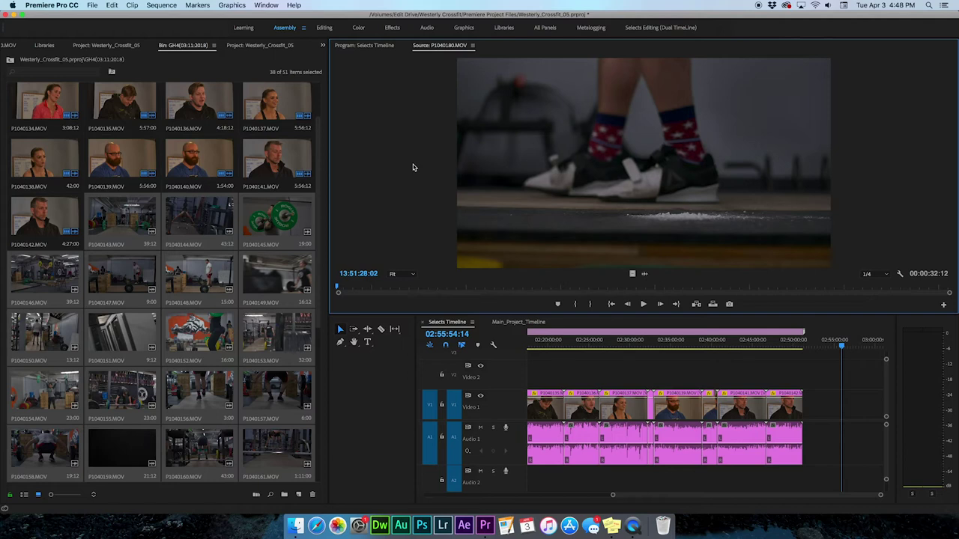
{"action": "key", "text": "shift+o"}
{"action": "key", "text": "shift+o"}
{"action": "key", "text": "shift+o"}
{"action": "key", "text": "shift+o"}
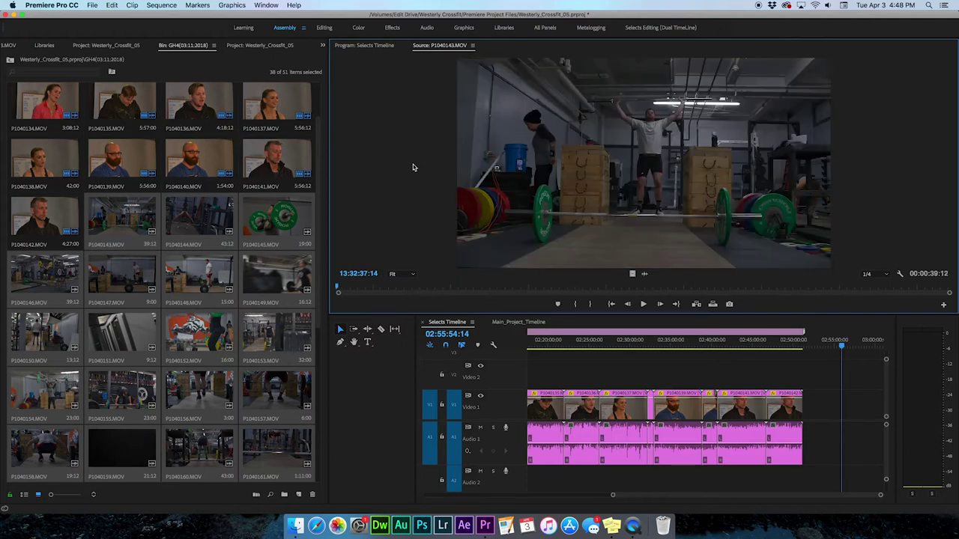
{"action": "key", "text": "shift+o"}
{"action": "key", "text": "shift+o"}
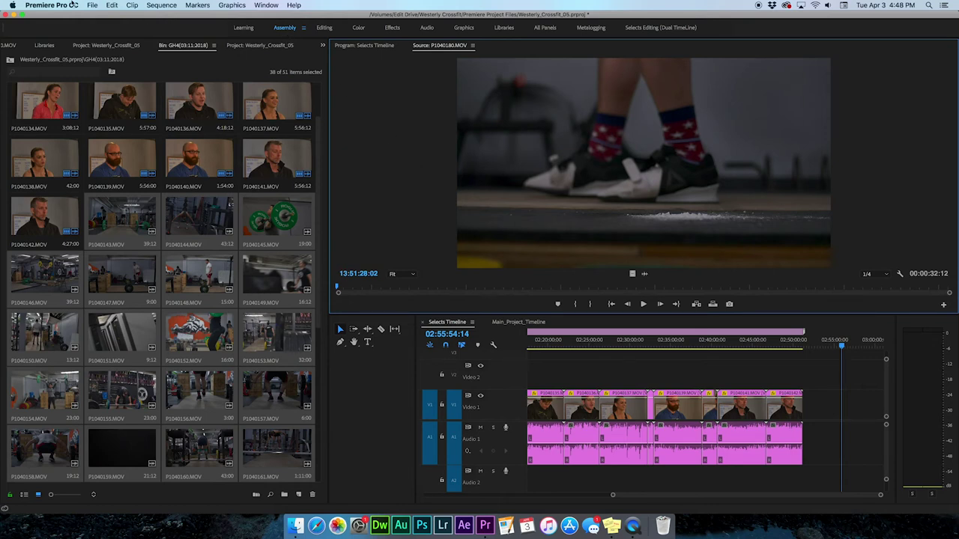
{"action": "left_click", "coordinate": [36, 7]}
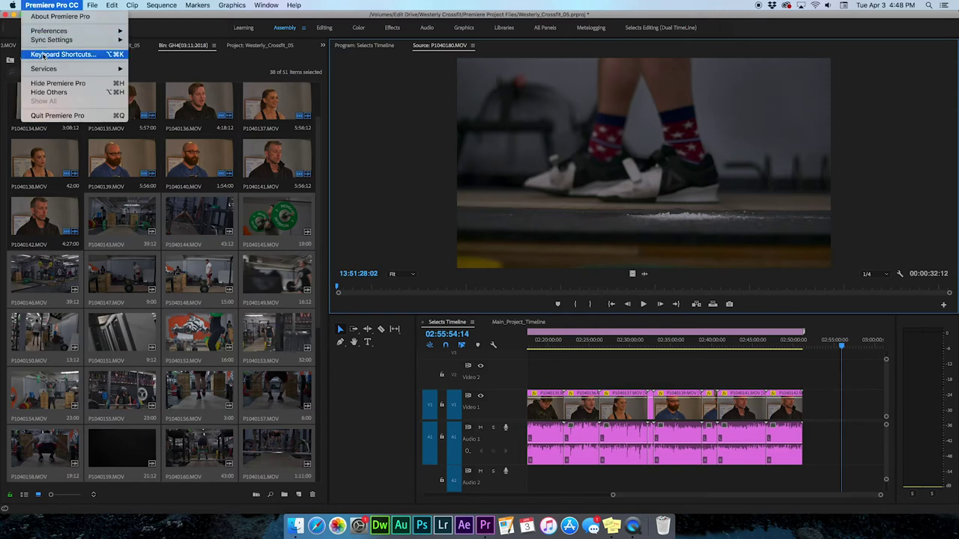
{"action": "left_click", "coordinate": [44, 55]}
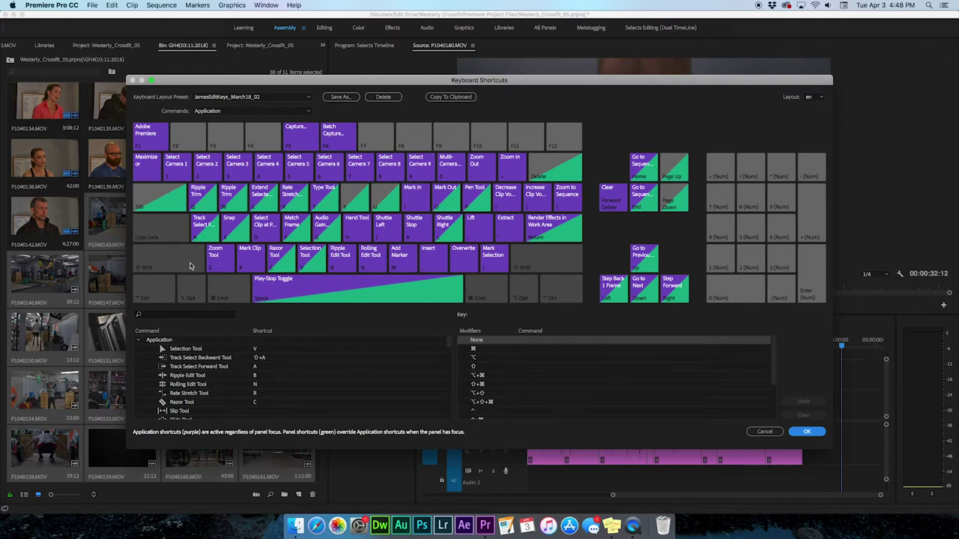
{"action": "left_click", "coordinate": [191, 266]}
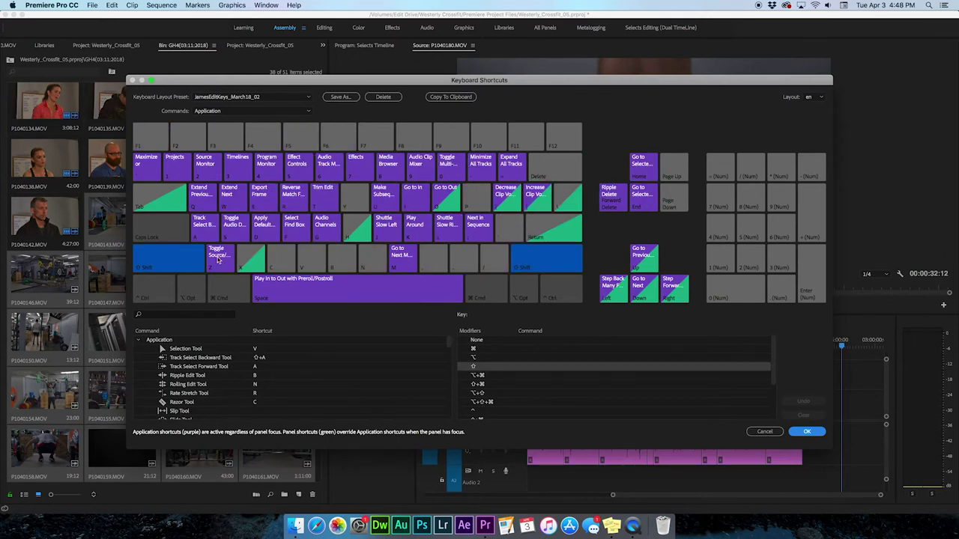
{"action": "left_click", "coordinate": [218, 260]}
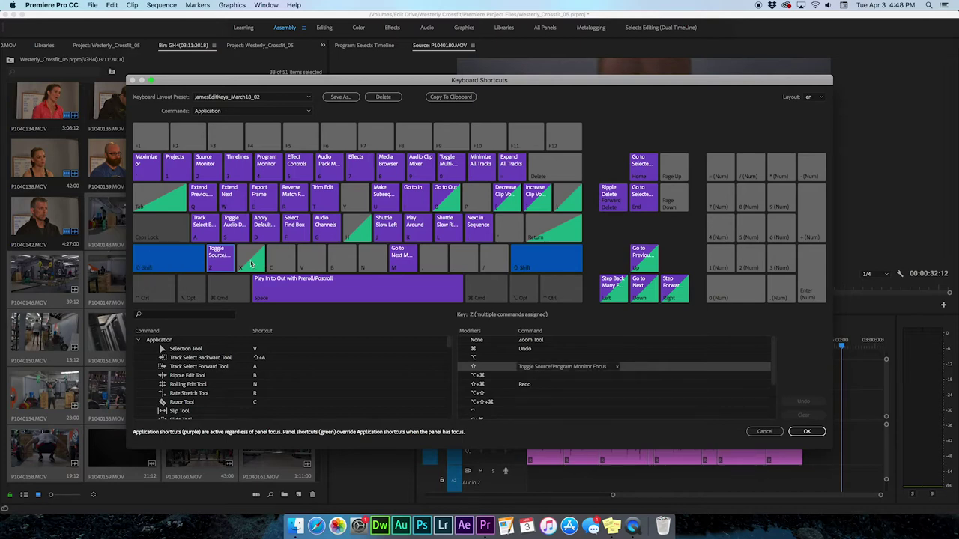
{"action": "left_click", "coordinate": [251, 263]}
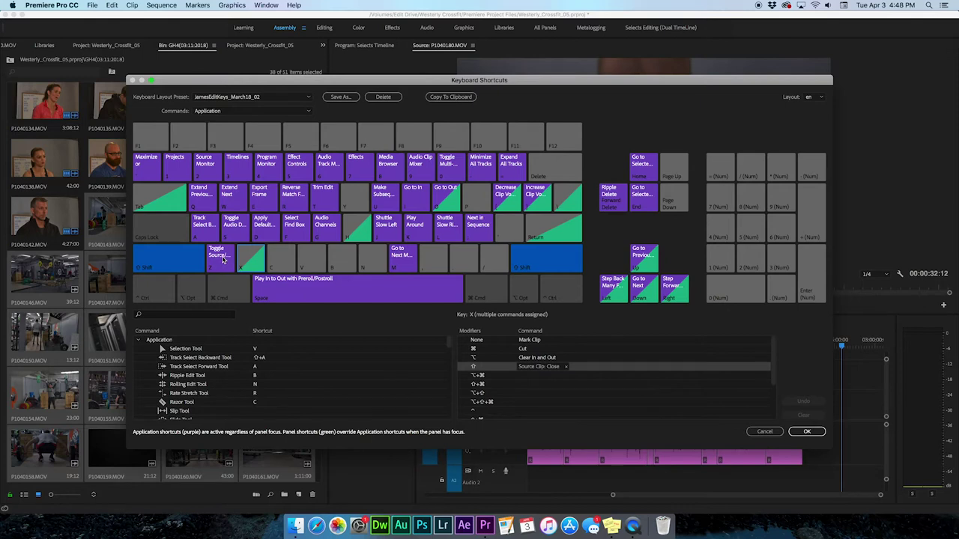
{"action": "key", "text": "shift"}
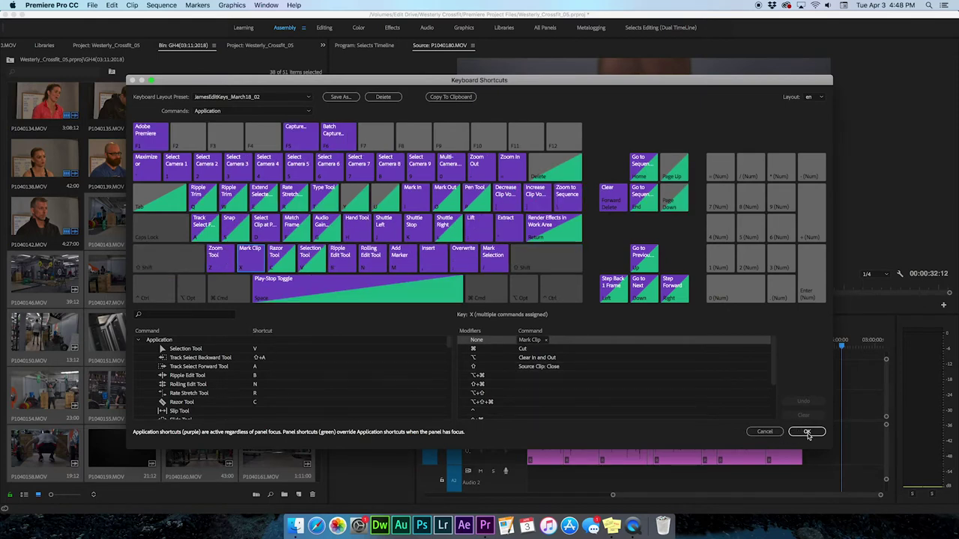
{"action": "left_click", "coordinate": [806, 432]}
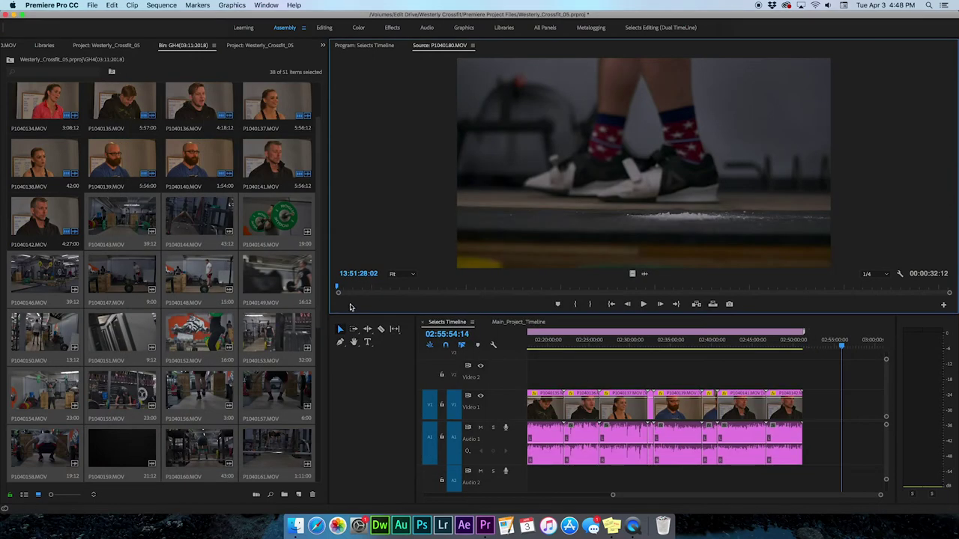
Show P1040138.MOV in the Source Monitor and skim through the interview.
{"action": "left_click", "coordinate": [472, 46]}
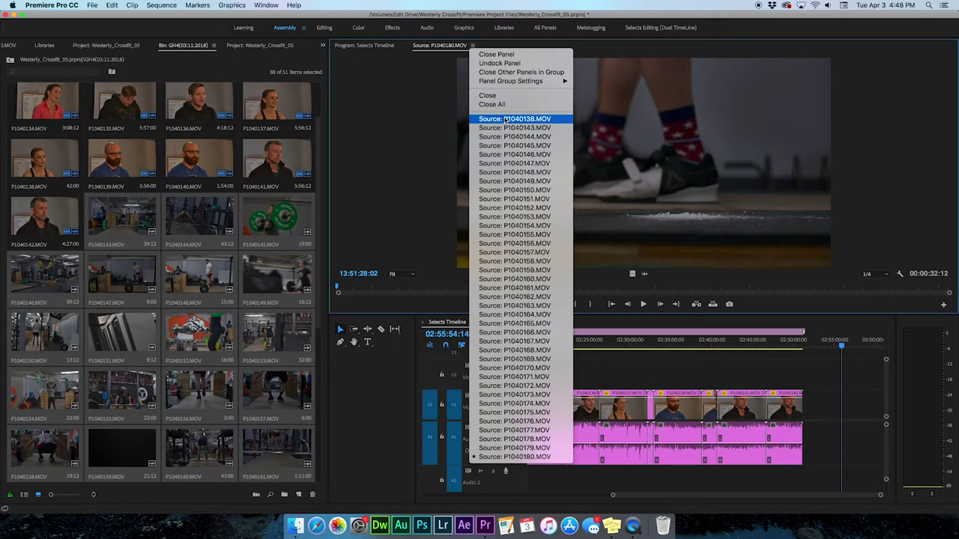
{"action": "left_click", "coordinate": [505, 120]}
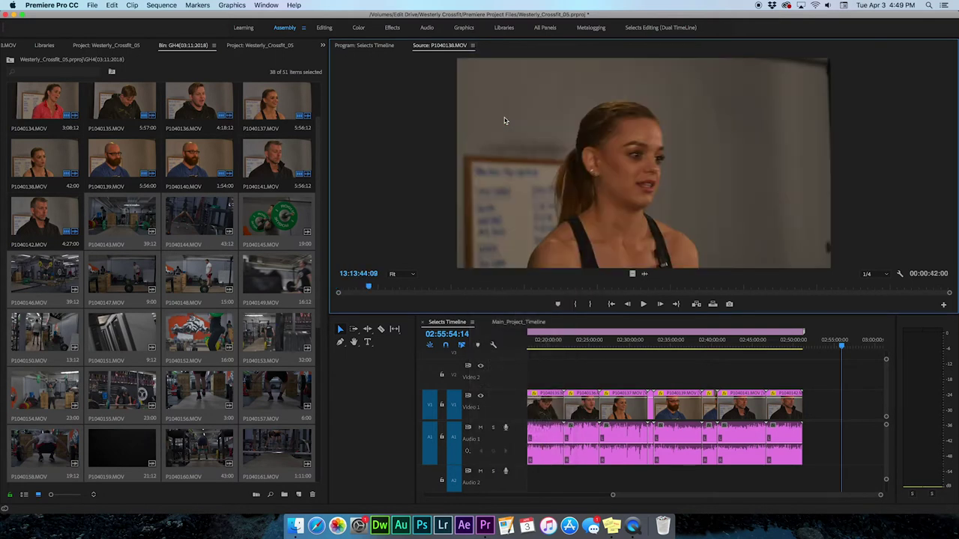
{"action": "left_click_drag", "start_coordinate": [483, 287], "coordinate": [626, 287]}
{"action": "left_click", "coordinate": [473, 45]}
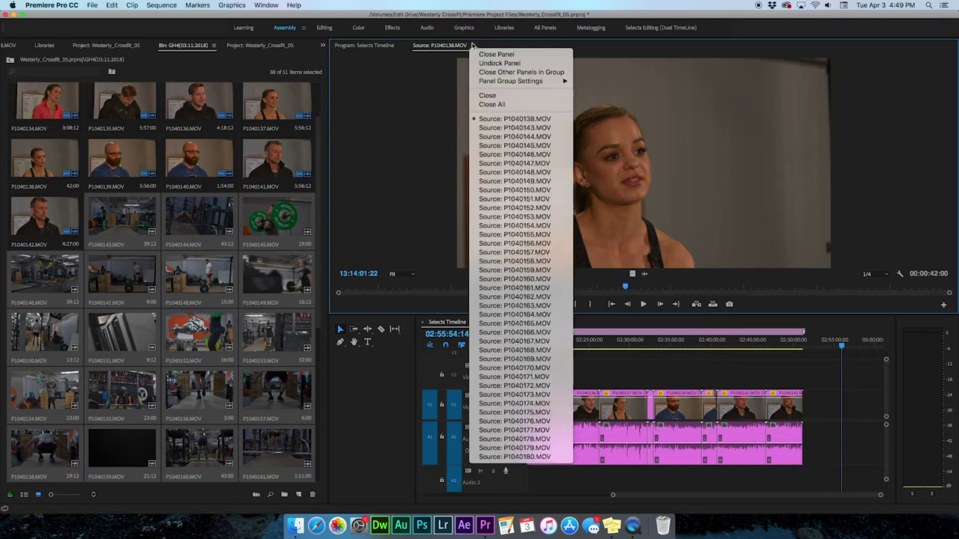
{"action": "left_click", "coordinate": [497, 120]}
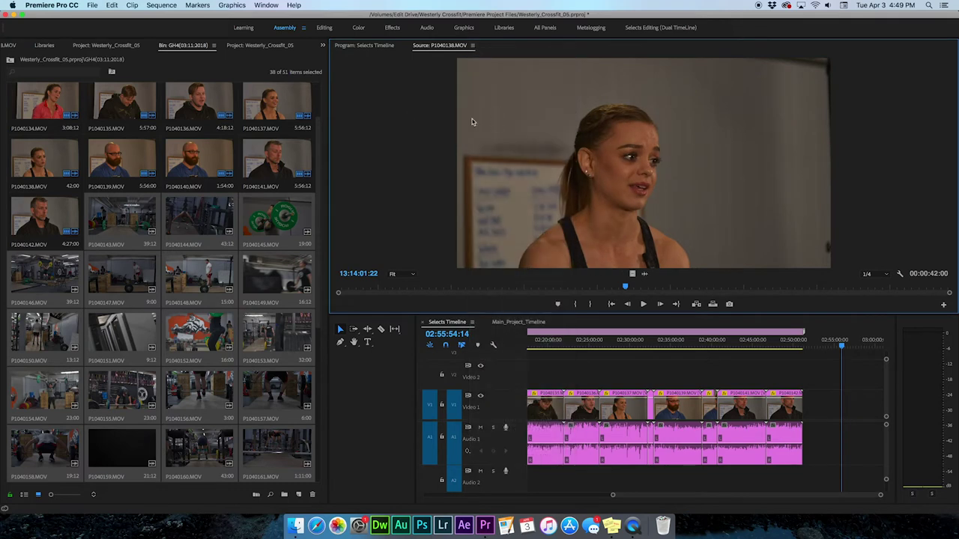
Close P1040138.MOV so the Source Monitor shows P1040143.MOV's gym footage.
{"action": "right_click", "coordinate": [444, 48]}
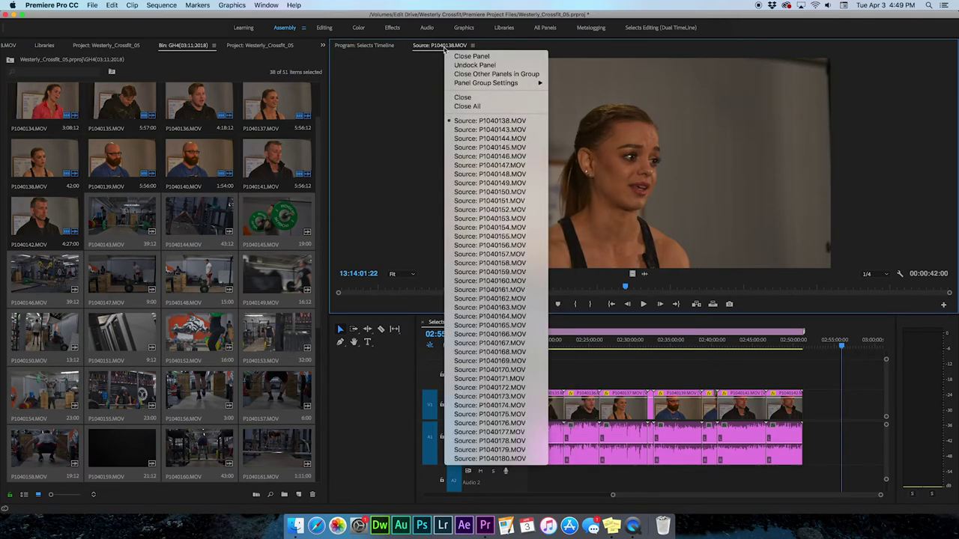
{"action": "left_click", "coordinate": [462, 98]}
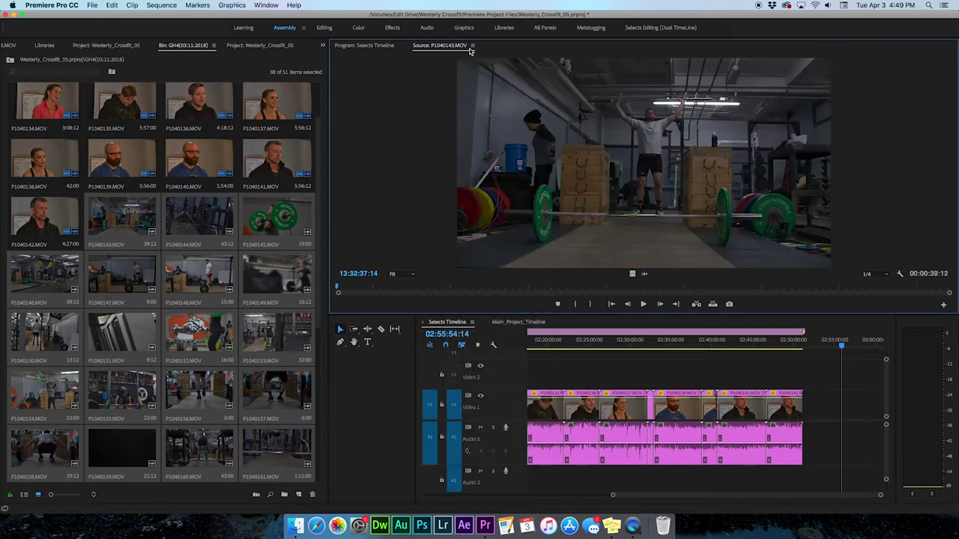
{"action": "left_click", "coordinate": [473, 48]}
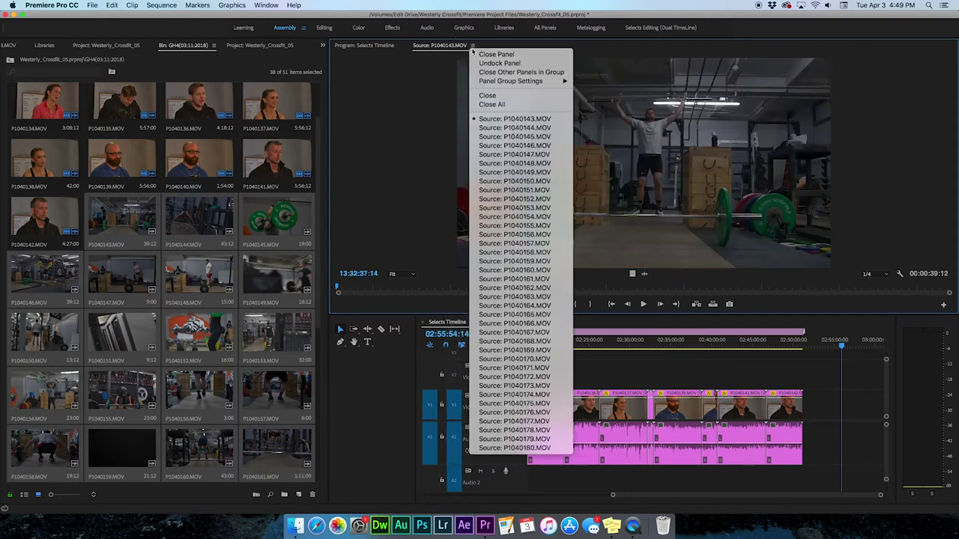
{"action": "left_click", "coordinate": [504, 123]}
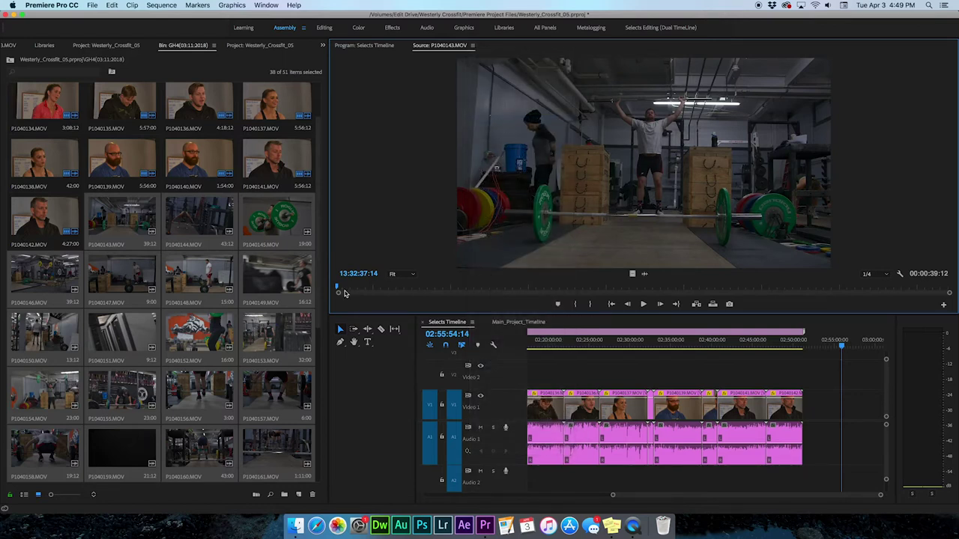
Preview the P1040143.MOV squat clip from its start.
{"action": "left_click", "coordinate": [339, 288]}
{"action": "left_click_drag", "start_coordinate": [339, 288], "coordinate": [345, 287]}
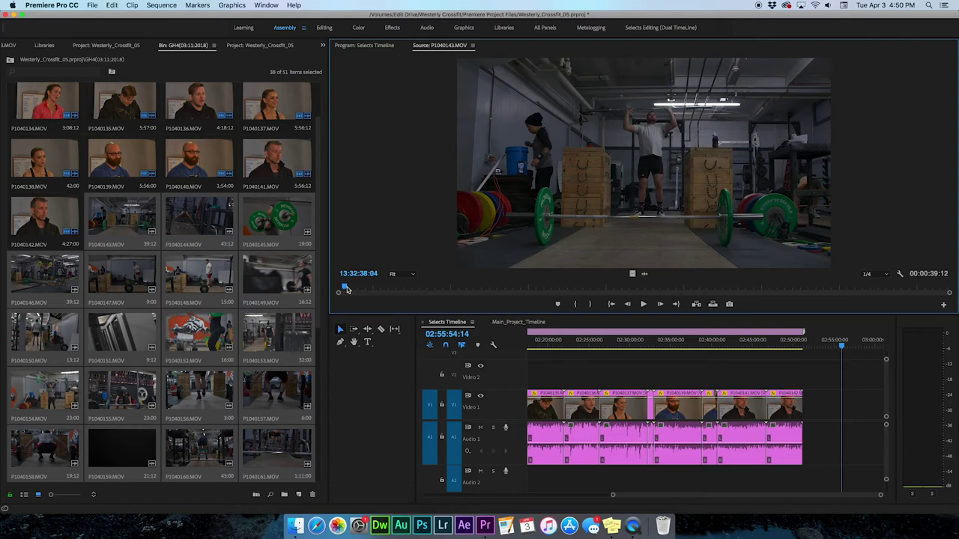
{"action": "key", "text": "space"}
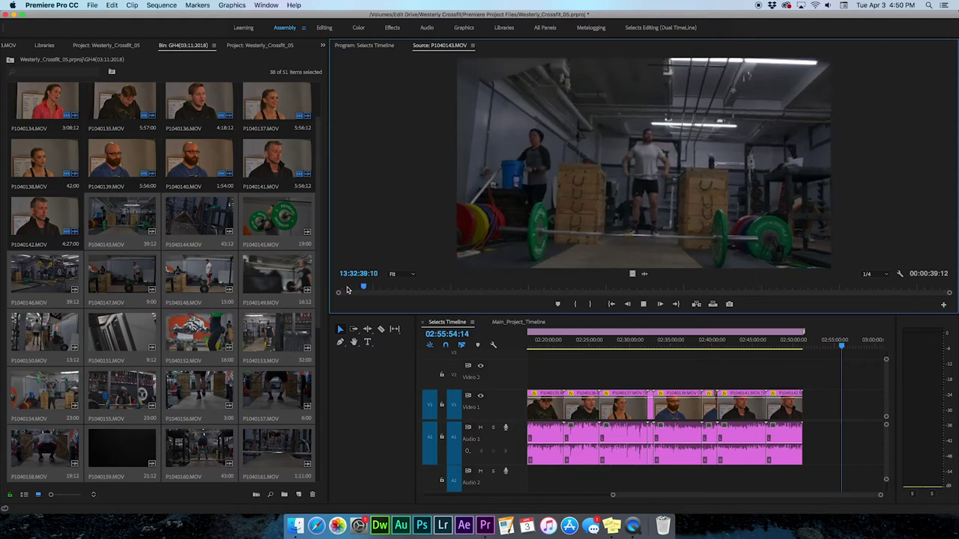
{"action": "key", "text": "space"}
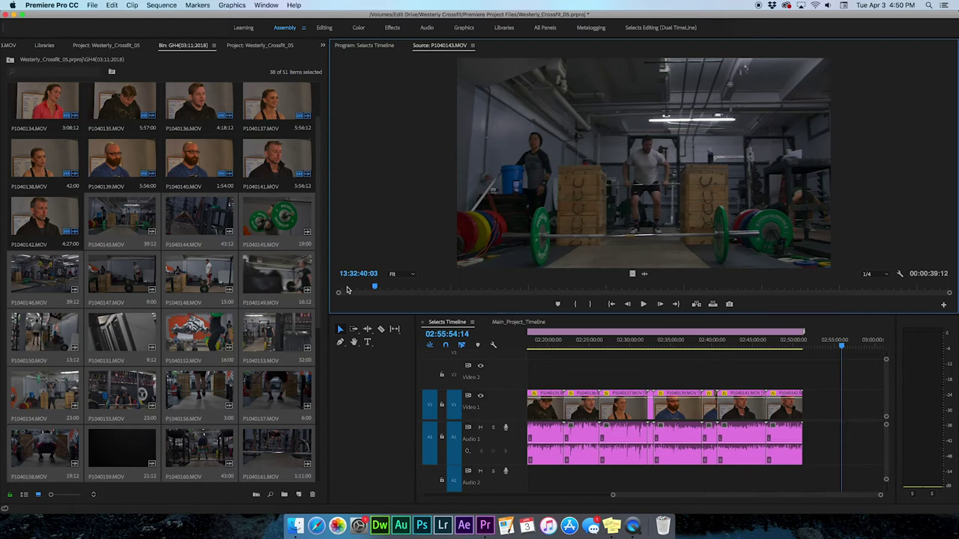
{"action": "key", "text": "space"}
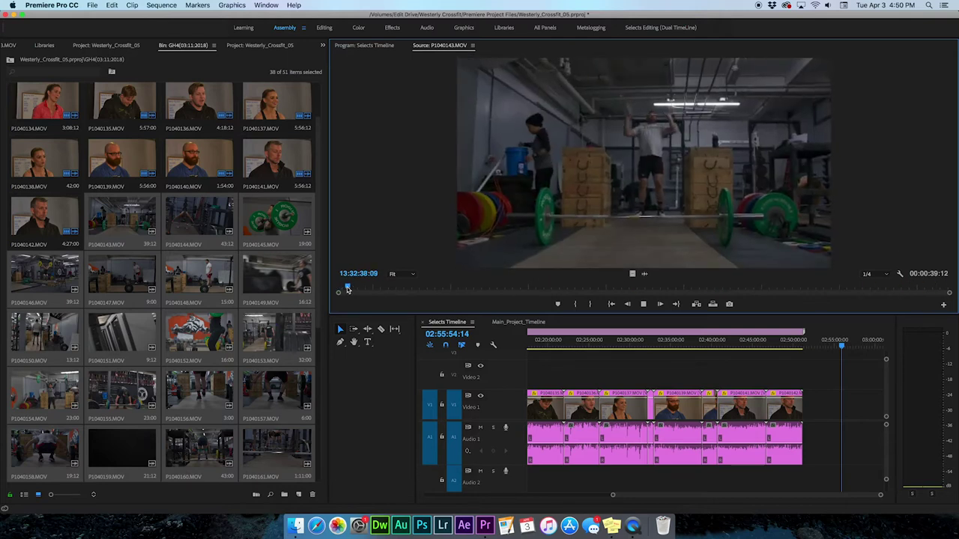
{"action": "key", "text": "space"}
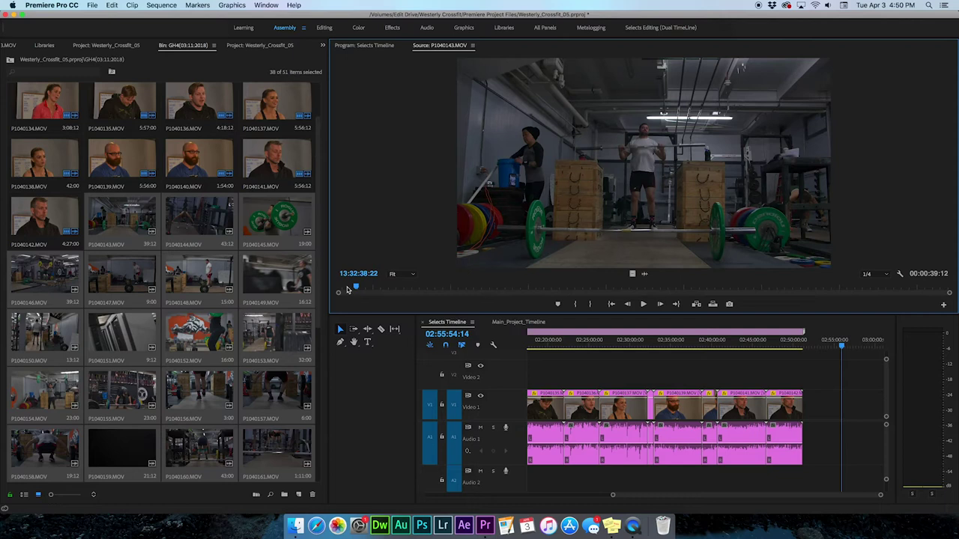
Mark an In point partway into the squat, trimming the clip to 00:00:17:16.
{"action": "left_click_drag", "start_coordinate": [355, 289], "coordinate": [674, 286]}
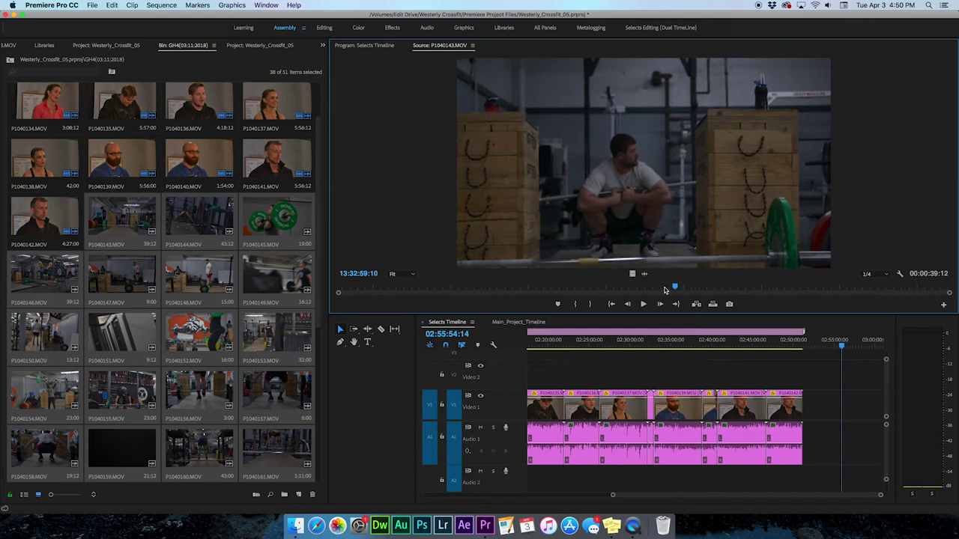
{"action": "key", "text": "i"}
{"action": "left_click_drag", "start_coordinate": [664, 290], "coordinate": [855, 289]}
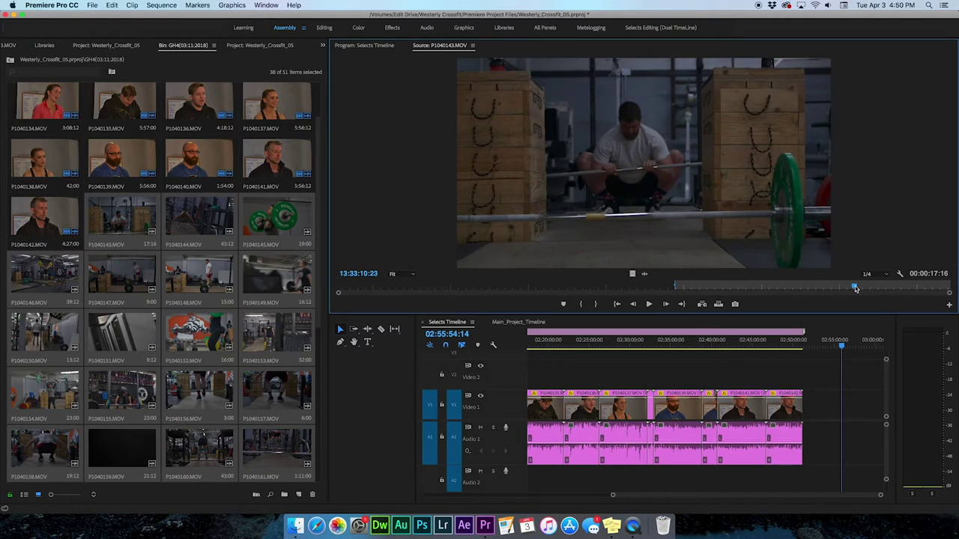
Set an Out point for an 00:00:11:14 squat range and add it after the magenta clips.
{"action": "key", "text": "o"}
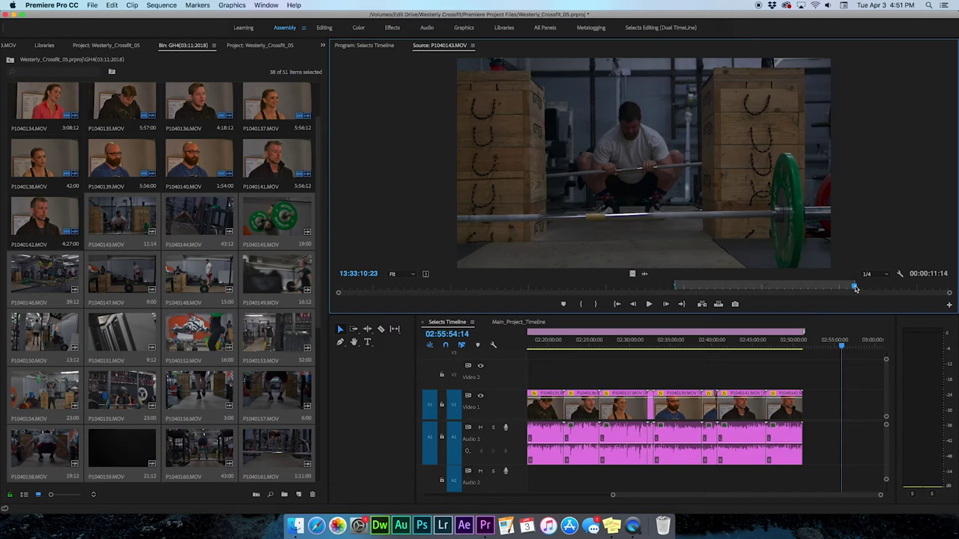
{"action": "key", "text": "period"}
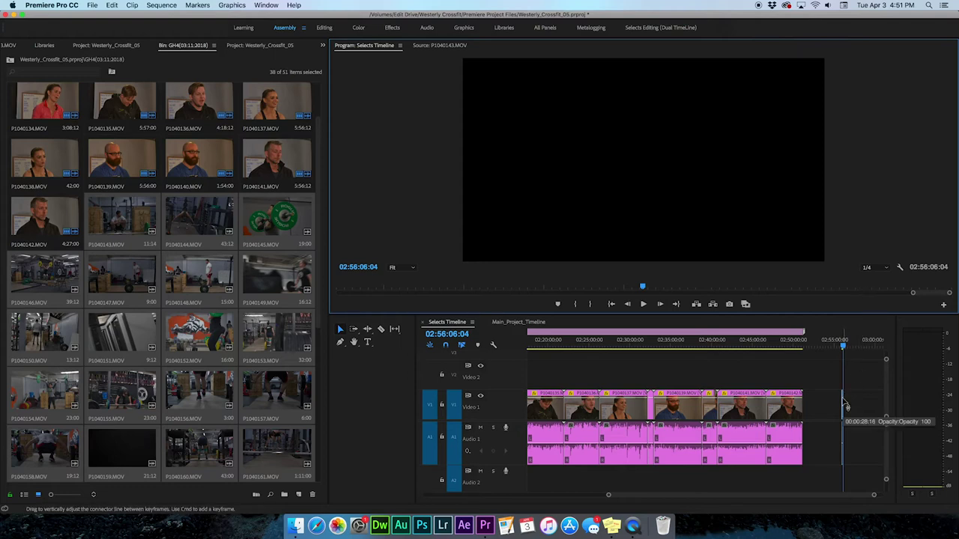
{"action": "left_click", "coordinate": [844, 346]}
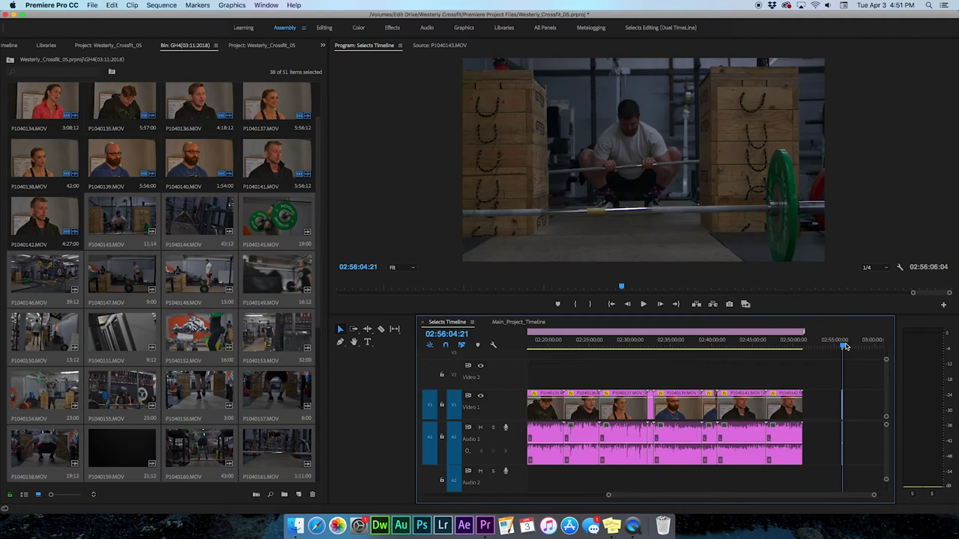
Zoom in on the new clip at the timeline's end, step through frames, and select the thin leftover clip.
{"action": "key", "text": "equal"}
{"action": "key", "text": "equal"}
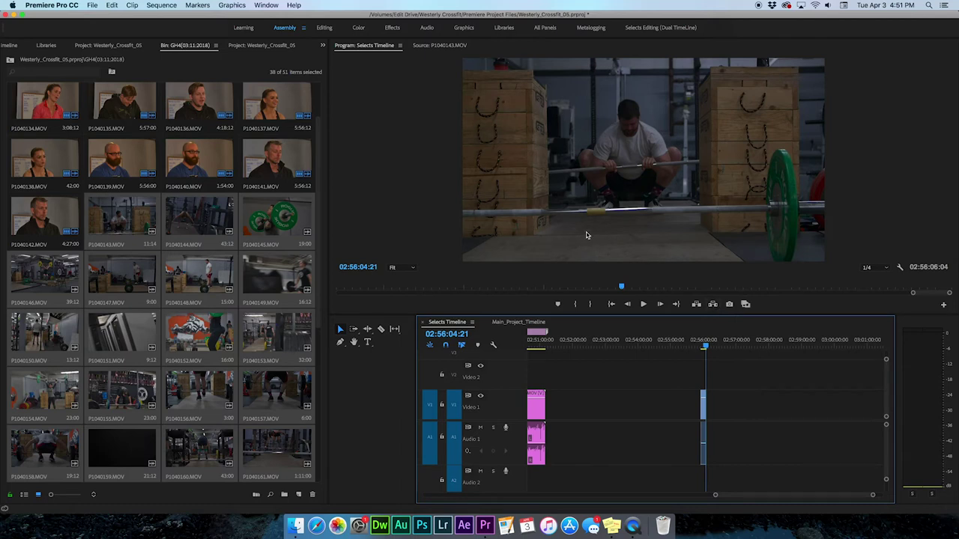
{"action": "key", "text": "Left"}
{"action": "key", "text": "Right"}
{"action": "key", "text": "Left"}
{"action": "key", "text": "Left"}
{"action": "key", "text": "Left"}
{"action": "key", "text": "Left"}
{"action": "key", "text": "Left"}
{"action": "key", "text": "Left"}
{"action": "key", "text": "Left"}
{"action": "key", "text": "Left"}
{"action": "key", "text": "Left"}
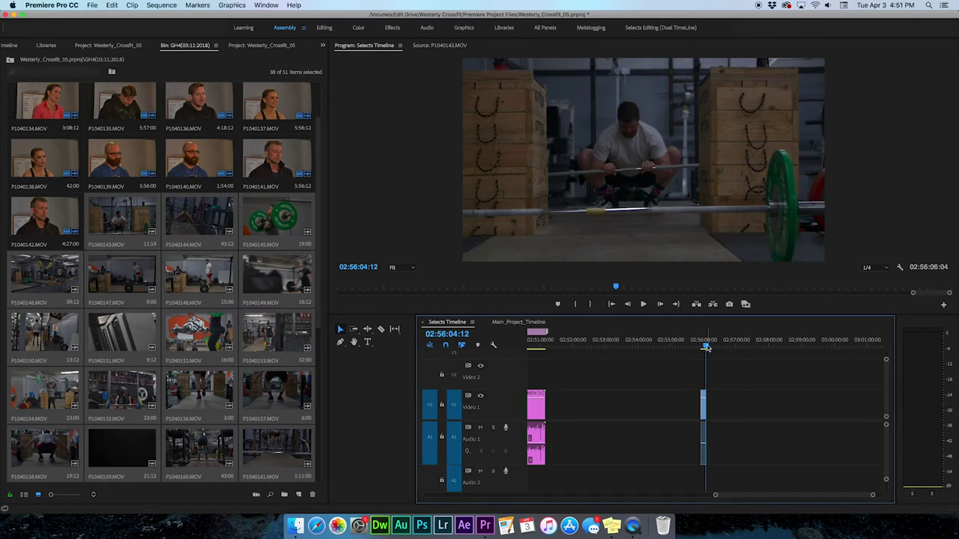
{"action": "left_click", "coordinate": [456, 47]}
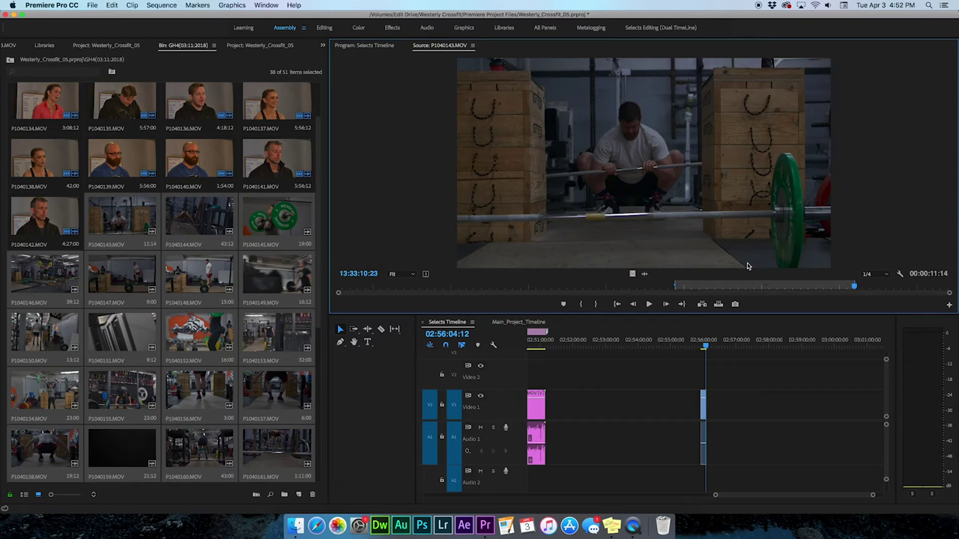
{"action": "left_click", "coordinate": [704, 406]}
Delete the thin clip and insert the 11-second P1040143.MOV range at the playhead.
{"action": "key", "text": "Delete"}
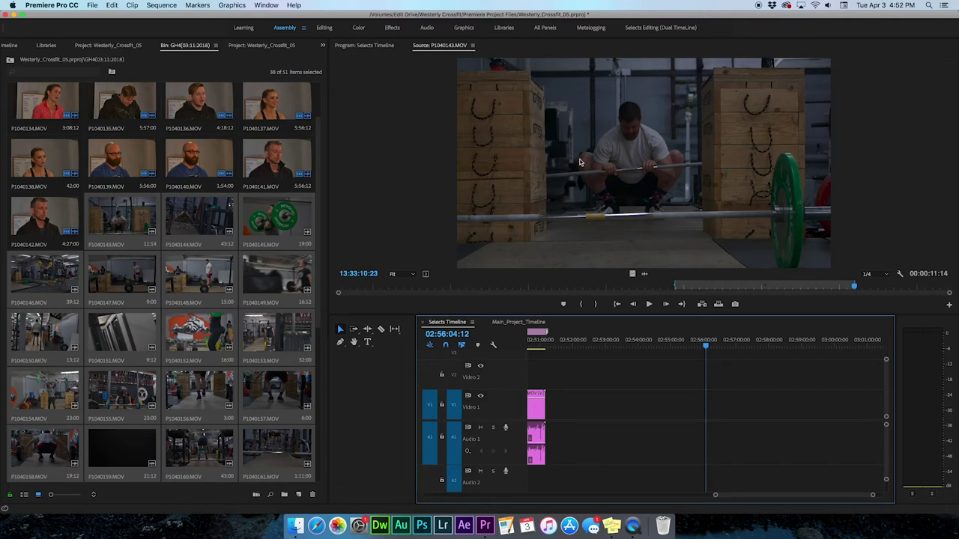
{"action": "left_click", "coordinate": [880, 144]}
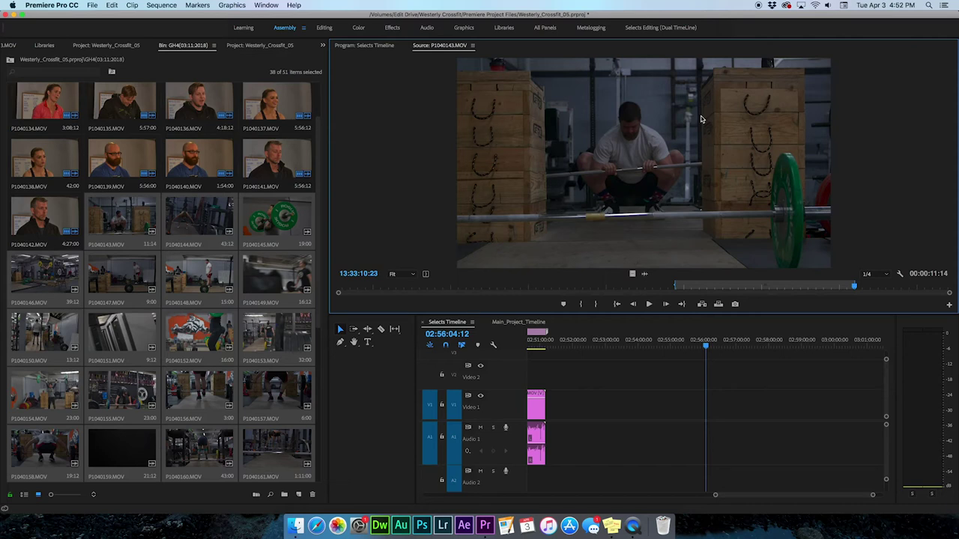
{"action": "key", "text": "comma"}
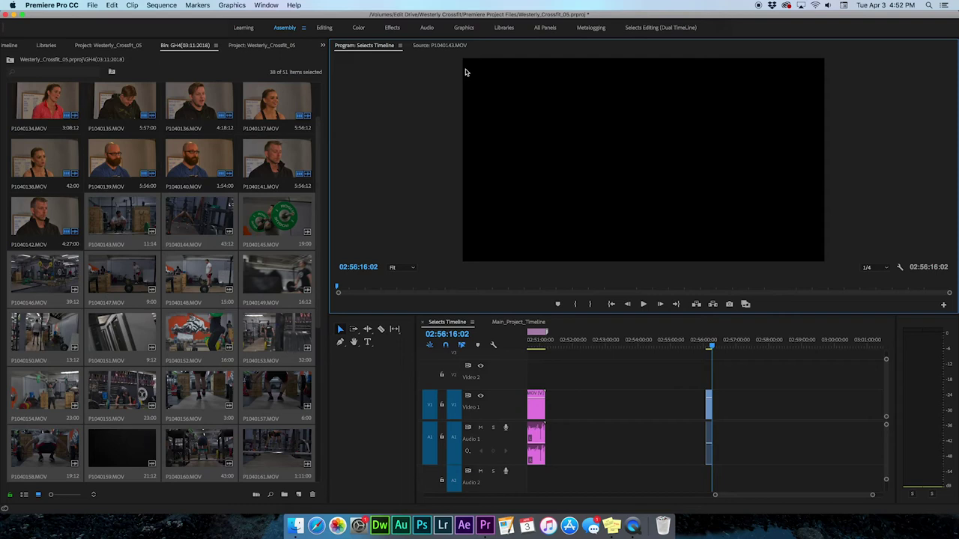
Show P1040143.MOV in the Source Monitor again and play through its marked range.
{"action": "key", "text": "shift+2"}
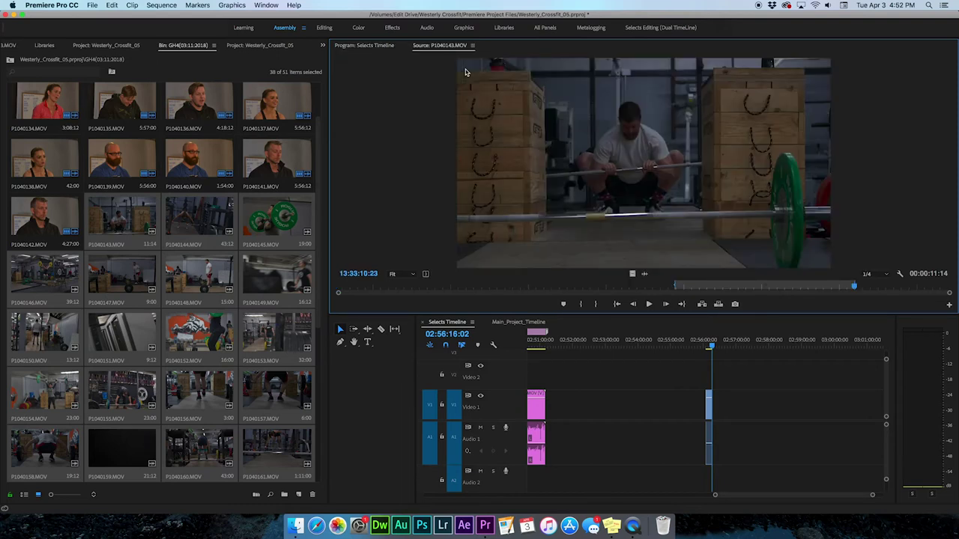
{"action": "key", "text": "space"}
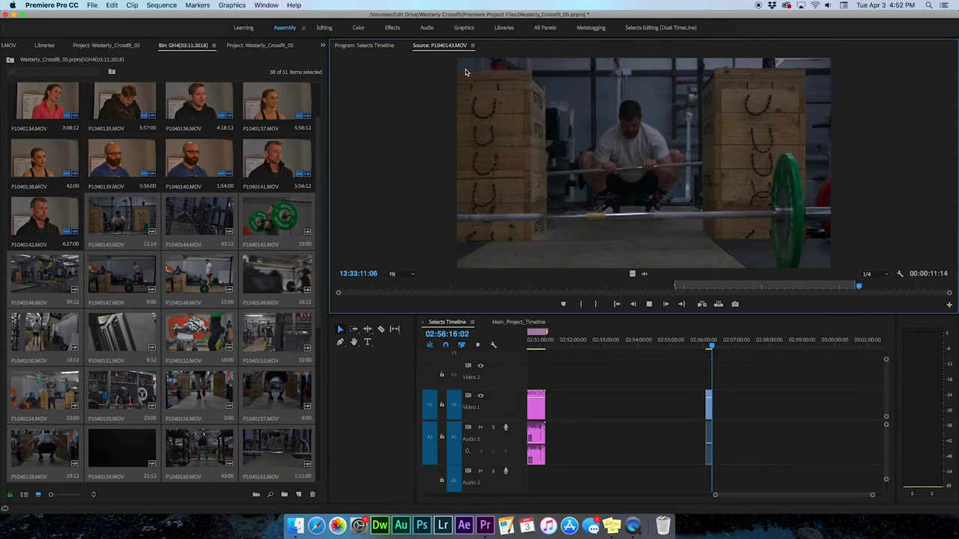
{"action": "key", "text": "space"}
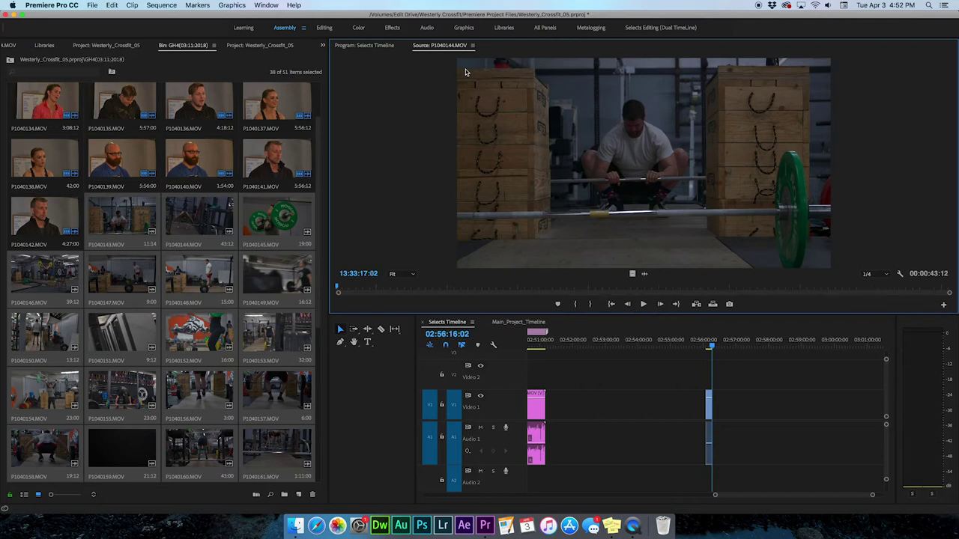
Play P1040144.MOV and mark an In point at the deadlift's start.
{"action": "key", "text": "shift+4"}
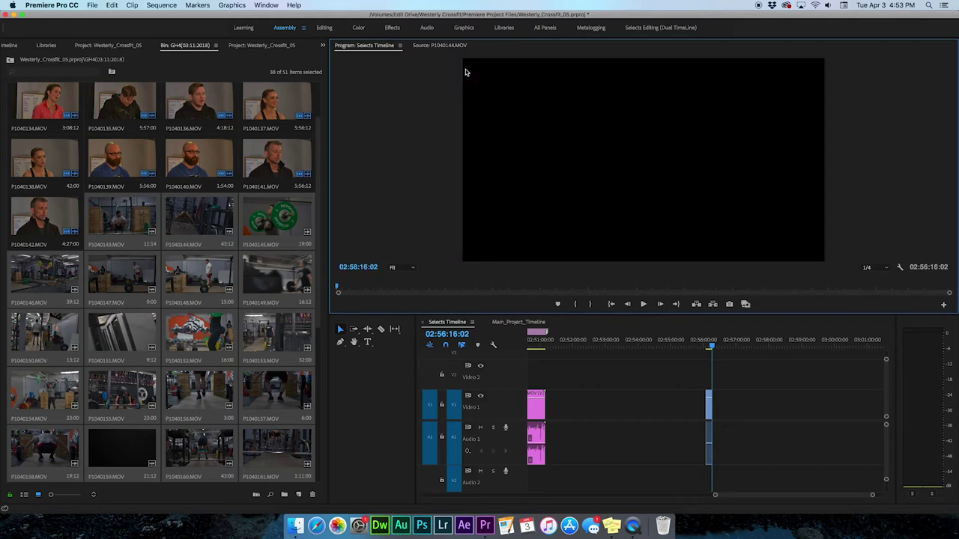
{"action": "left_click", "coordinate": [443, 46]}
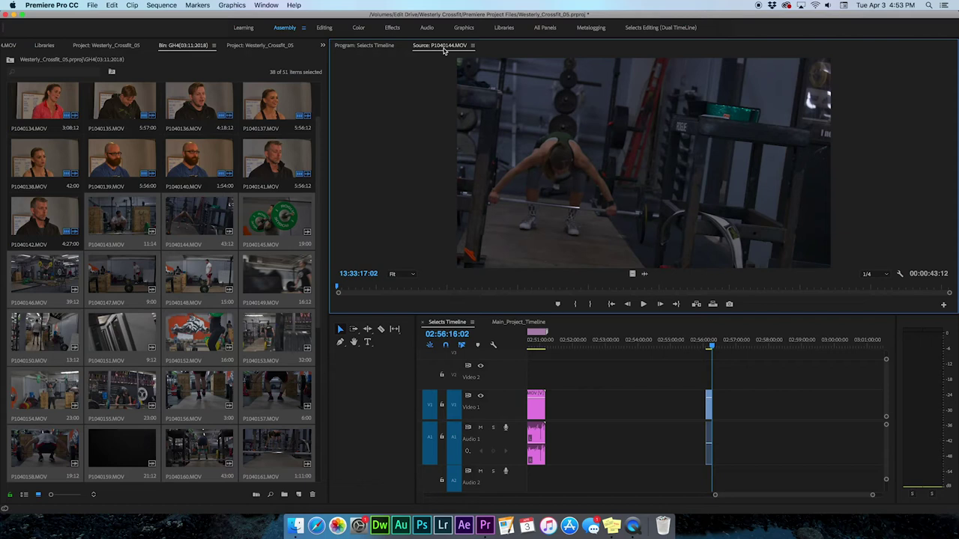
{"action": "key", "text": "space"}
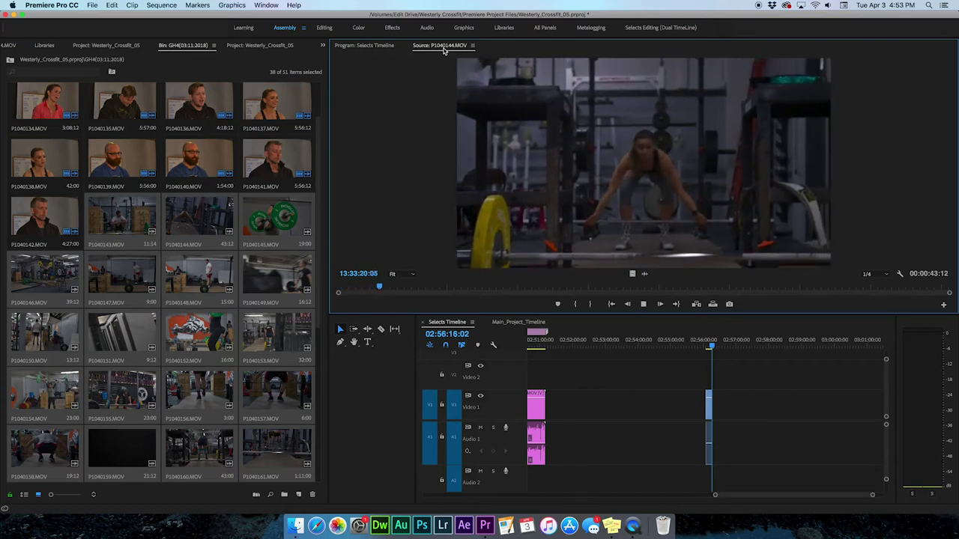
{"action": "key", "text": "space"}
{"action": "key", "text": "space"}
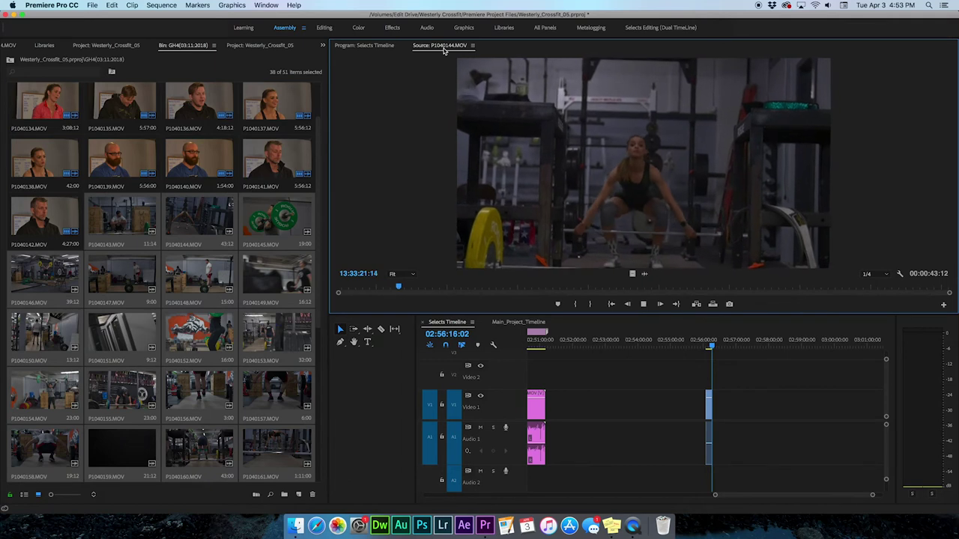
{"action": "key", "text": "space"}
{"action": "key", "text": "i"}
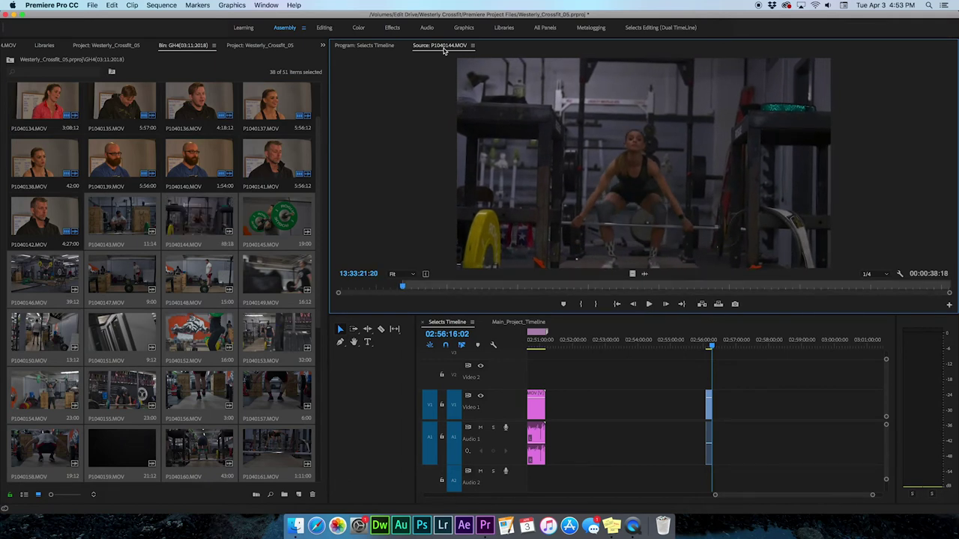
Add the 00:00:12:20 deadlift range to the Selects Timeline, extending it to 02:56:28:22.
{"action": "key", "text": "space"}
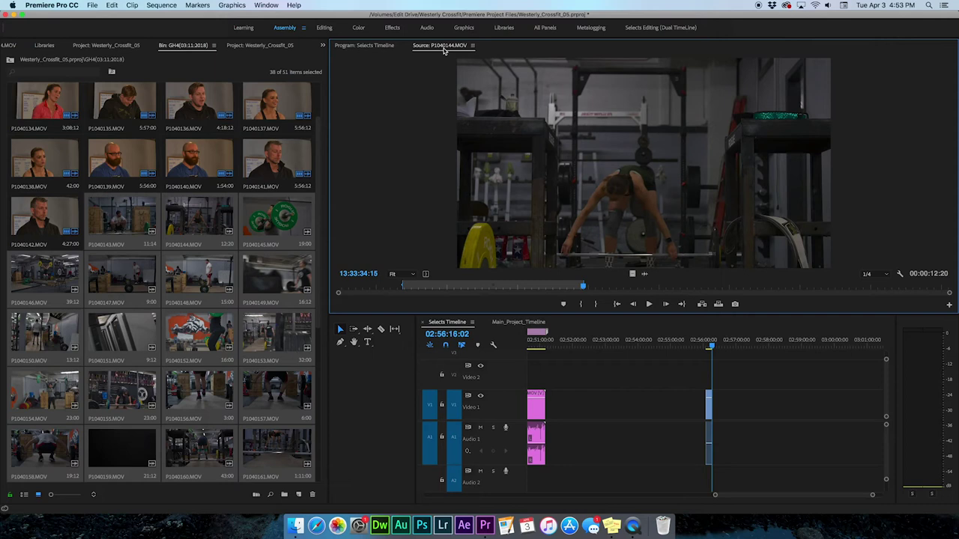
{"action": "key", "text": "period"}
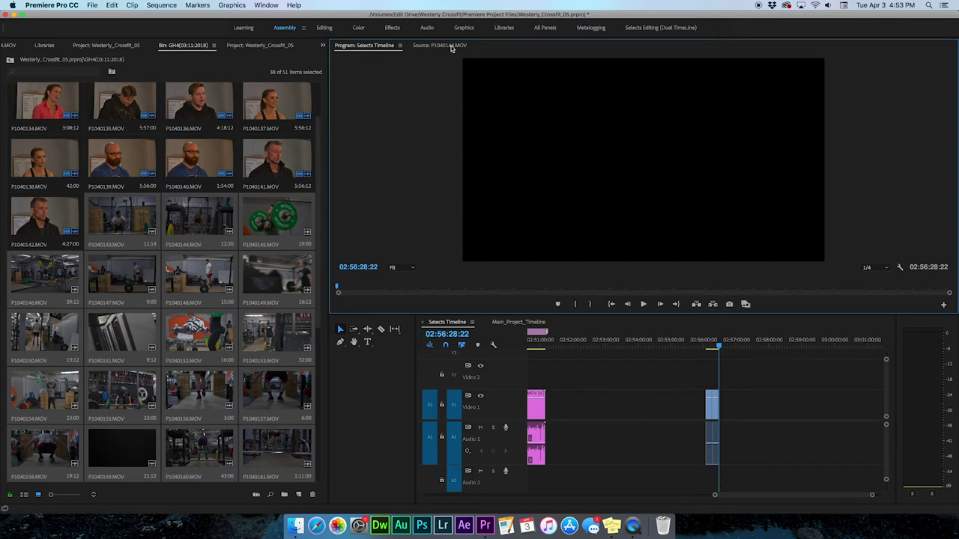
{"action": "left_click", "coordinate": [441, 46]}
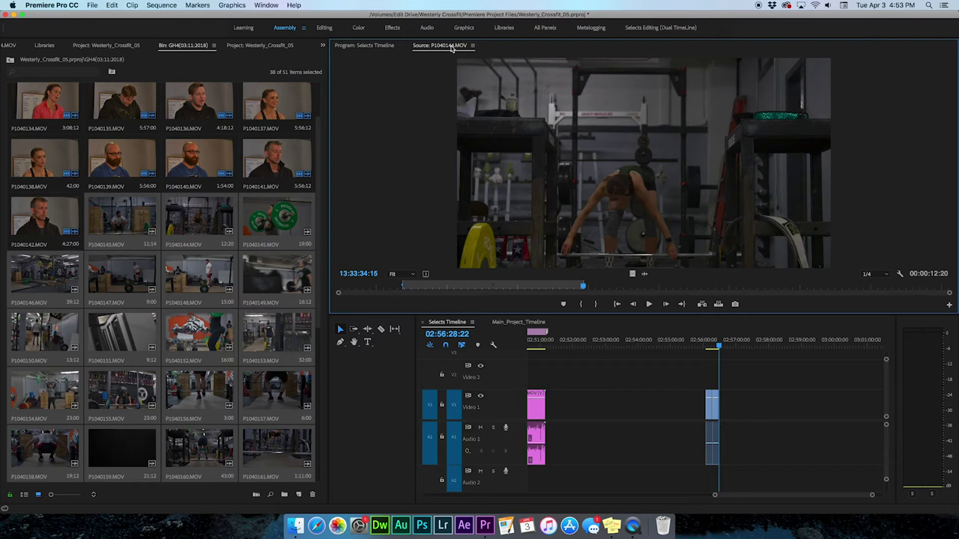
Mark in and out points around a 17-second range covering the next deadlift lift.
{"action": "key", "text": "space"}
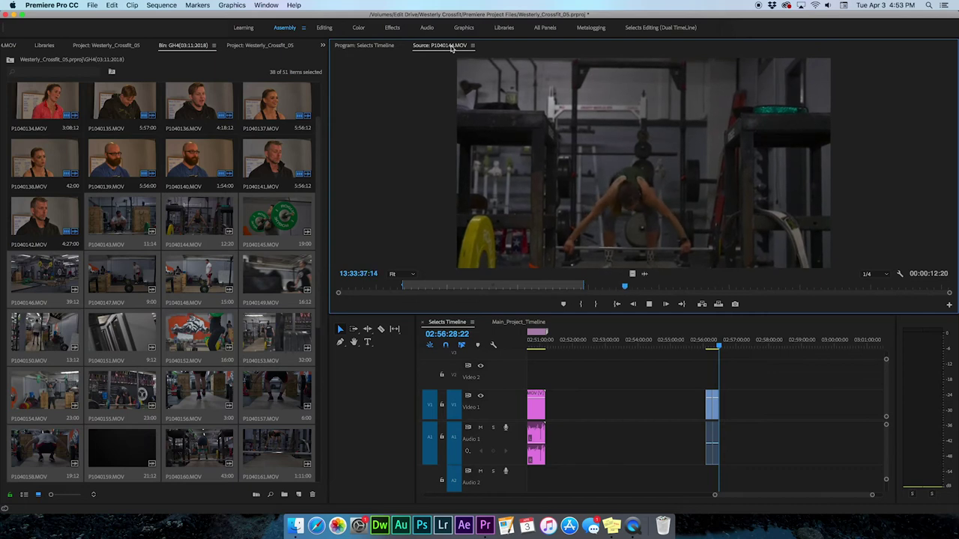
{"action": "key", "text": "space"}
{"action": "key", "text": "i"}
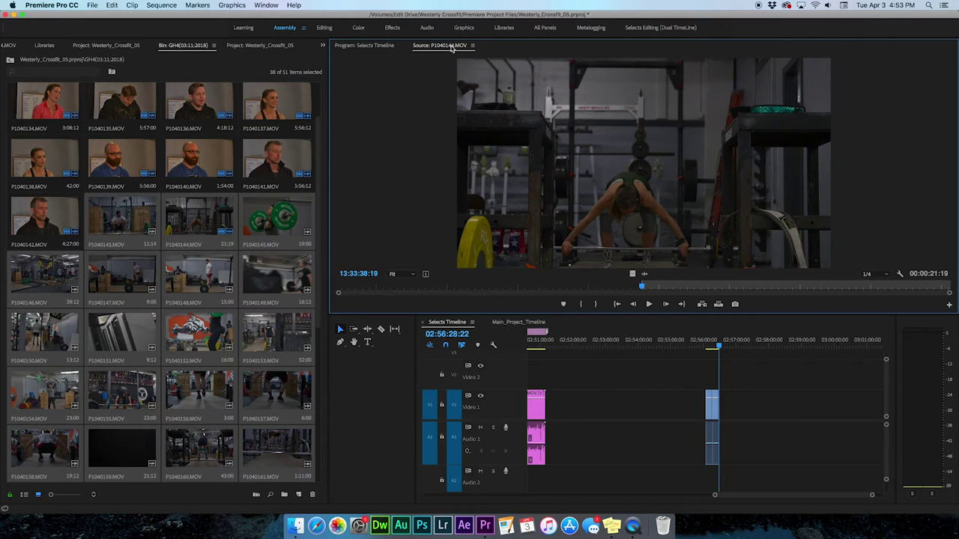
{"action": "key", "text": "space"}
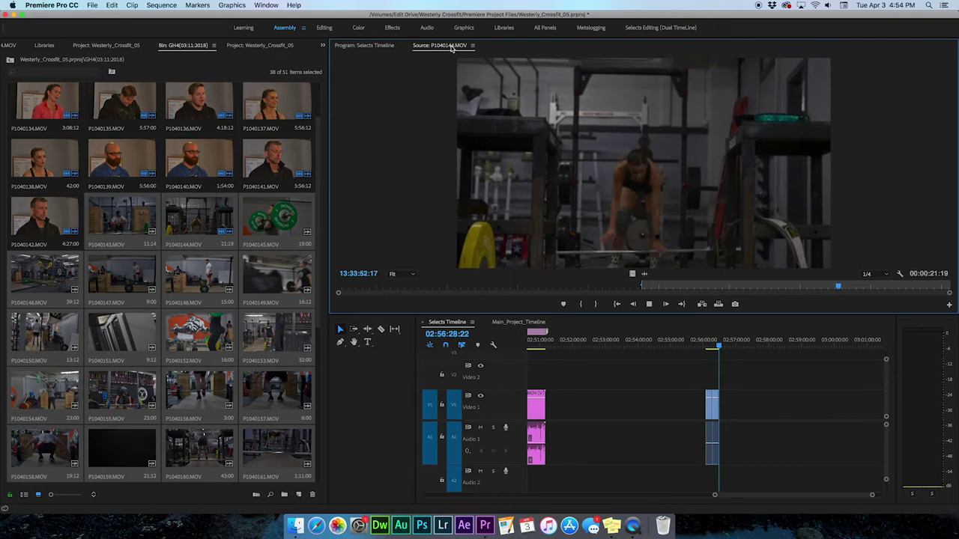
{"action": "key", "text": "space"}
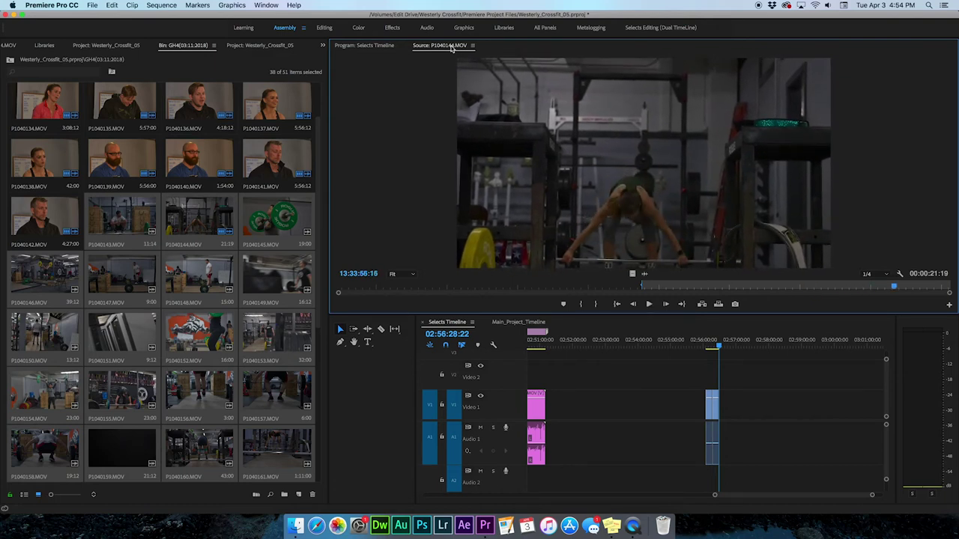
{"action": "key", "text": "o"}
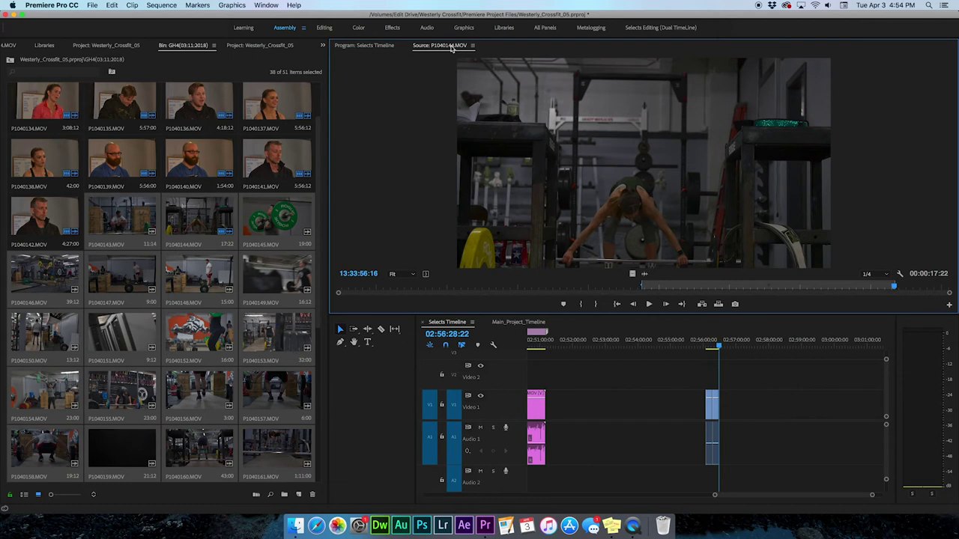
Add the marked range to the Selects Timeline, undo the duplicate insert, and return to the source clip.
{"action": "key", "text": "period"}
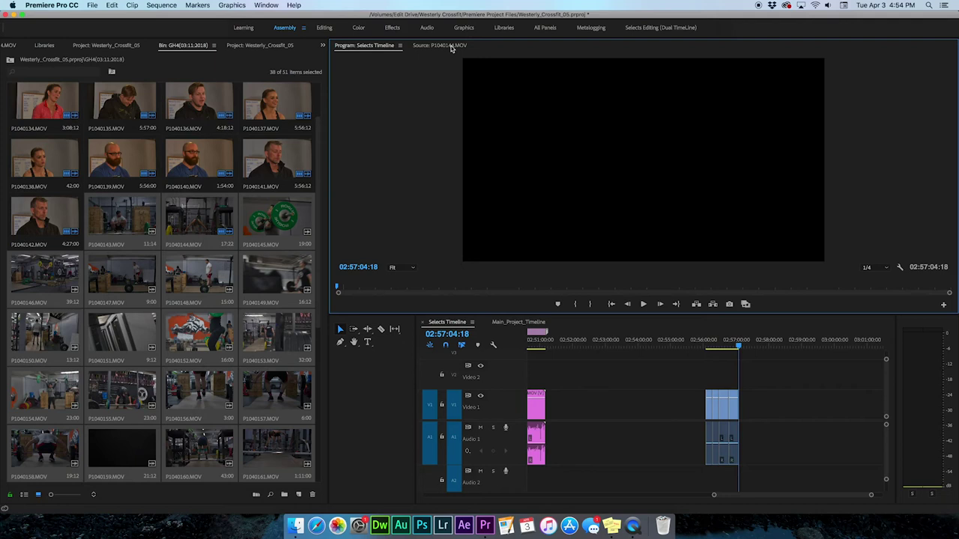
{"action": "key", "text": "super+z"}
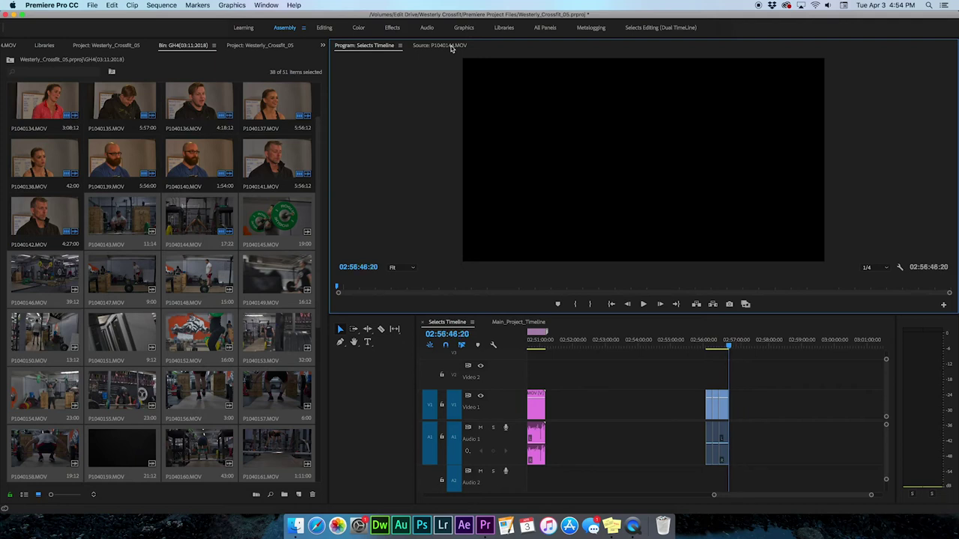
{"action": "left_click", "coordinate": [442, 45]}
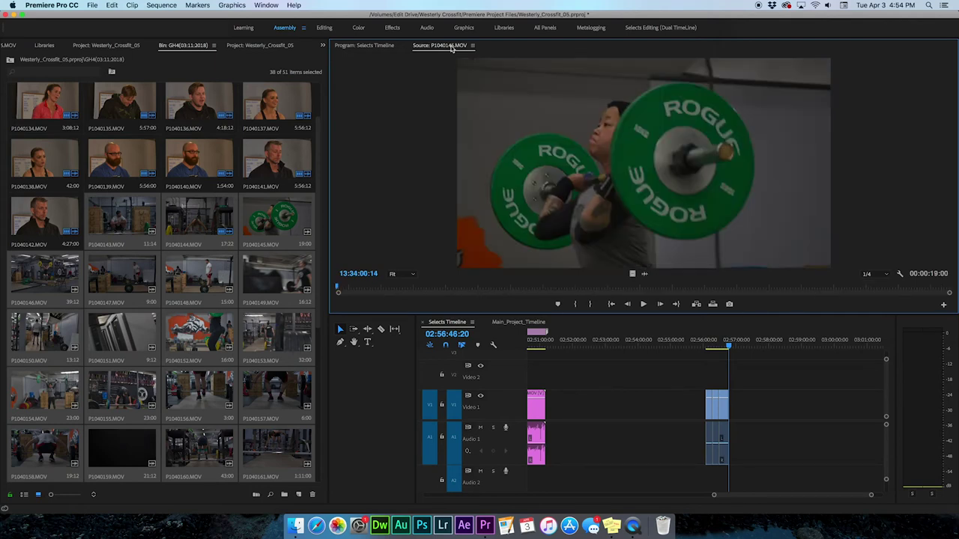
{"action": "key", "text": "shift+4"}
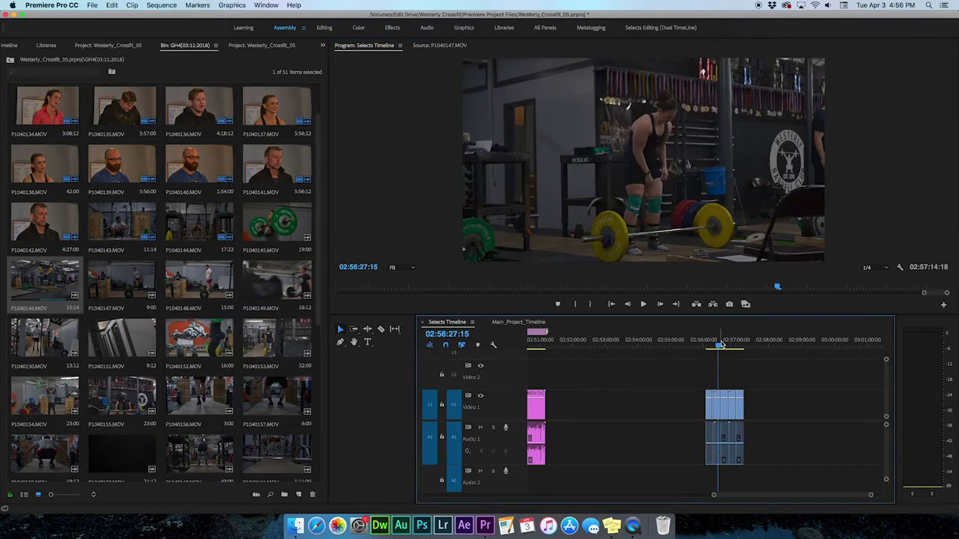
Drop a marker at 02:56:35:09 named 'GH5 + 24-105 - BARBELL CLUB - BROLL - 3/11/2018'.
{"action": "mouse_move", "coordinate": [719, 347]}
{"action": "left_mouse_down"}
{"action": "mouse_move", "coordinate": [736, 348]}
{"action": "mouse_move", "coordinate": [724, 348]}
{"action": "left_mouse_up"}
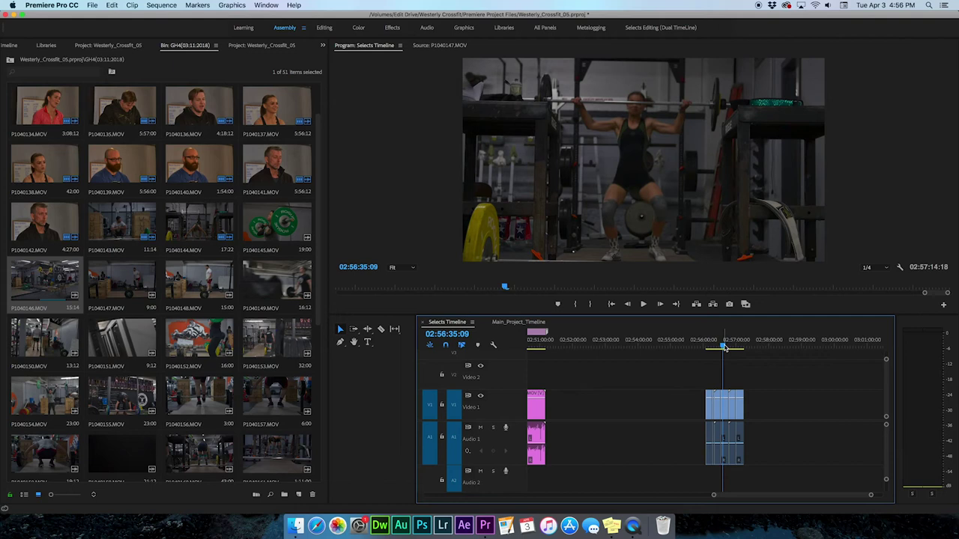
{"action": "key", "text": "m"}
{"action": "key", "text": "m"}
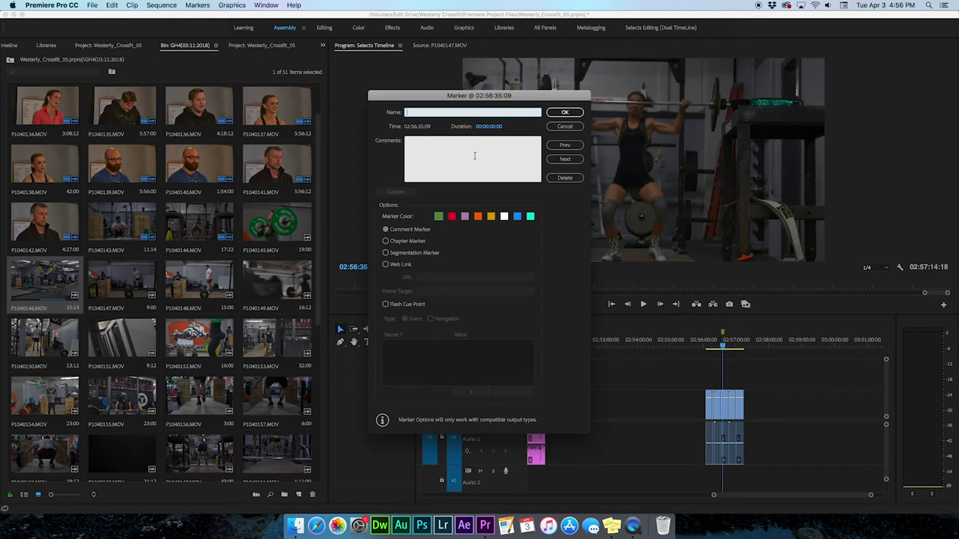
{"action": "mouse_move", "coordinate": [483, 97]}
{"action": "left_mouse_down"}
{"action": "mouse_move", "coordinate": [480, 111]}
{"action": "mouse_move", "coordinate": [440, 127]}
{"action": "mouse_move", "coordinate": [371, 106]}
{"action": "mouse_move", "coordinate": [379, 107]}
{"action": "left_mouse_up"}
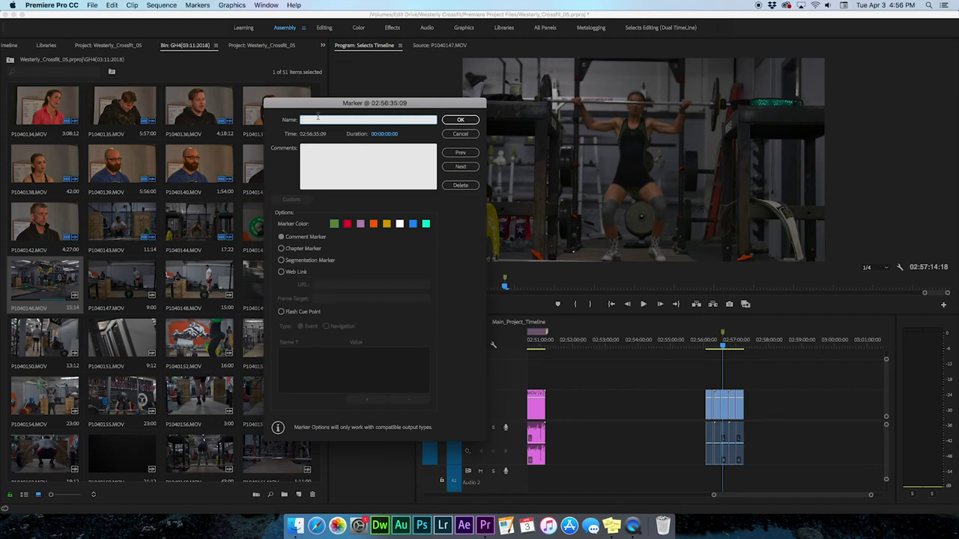
{"action": "type", "text": "GH5 + 24-105"}
{"action": "type", "text": "- BARBELL CLUB -"}
{"action": "type", "text": "BROLL"}
{"action": "type", "text": "- 3/11/2018"}
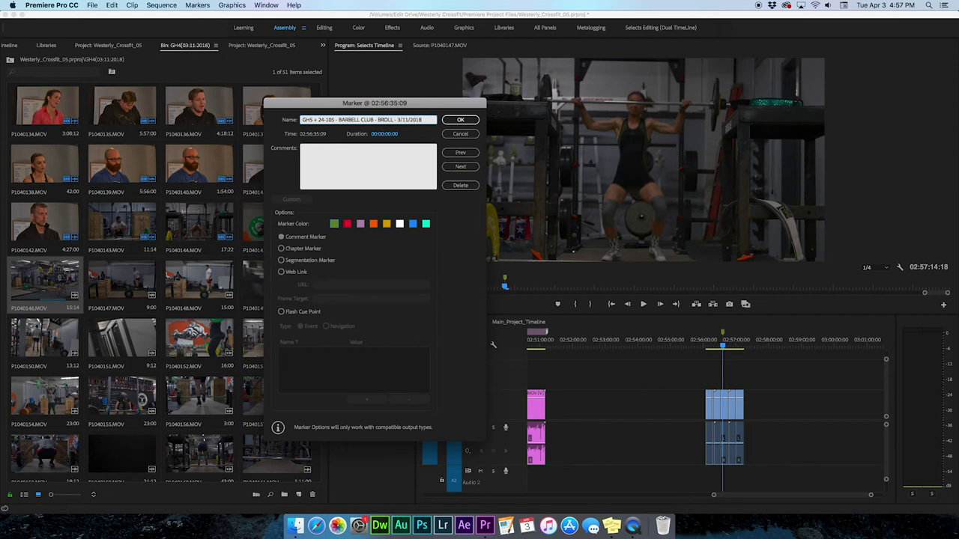
Highlight parts of the marker name (2018, BARBELL CLUB, BROLL), ending with the whole name selected.
{"action": "mouse_move", "coordinate": [423, 119]}
{"action": "left_mouse_down"}
{"action": "mouse_move", "coordinate": [302, 120]}
{"action": "mouse_move", "coordinate": [336, 120]}
{"action": "left_mouse_up"}
{"action": "left_click", "coordinate": [342, 120]}
{"action": "left_click_drag", "start_coordinate": [339, 120], "coordinate": [369, 119]}
{"action": "left_click", "coordinate": [371, 120]}
{"action": "left_click_drag", "start_coordinate": [378, 120], "coordinate": [391, 120]}
{"action": "left_click", "coordinate": [391, 120]}
{"action": "left_click_drag", "start_coordinate": [378, 120], "coordinate": [377, 120]}
{"action": "left_click", "coordinate": [399, 120]}
{"action": "left_click_drag", "start_coordinate": [423, 120], "coordinate": [300, 120]}
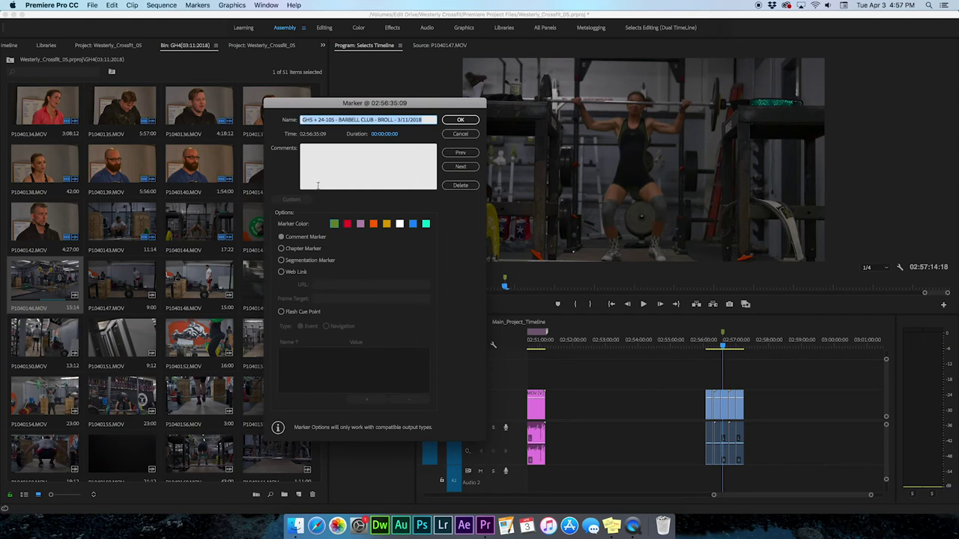
Make the marker a cyan chapter marker lasting about 28 seconds (00:00:28:23).
{"action": "left_click", "coordinate": [426, 225]}
{"action": "left_click", "coordinate": [281, 248]}
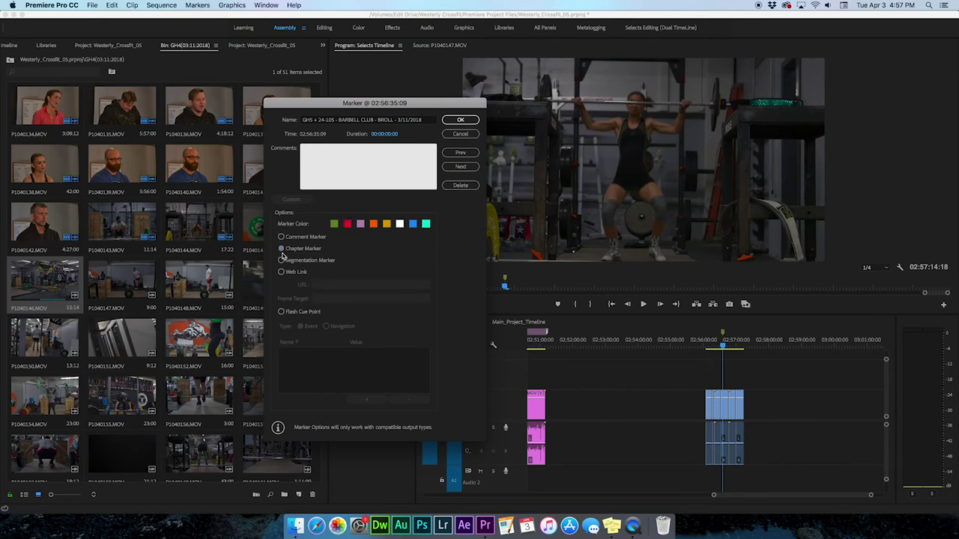
{"action": "left_click", "coordinate": [281, 237]}
{"action": "left_click", "coordinate": [282, 248]}
{"action": "left_click", "coordinate": [426, 224]}
{"action": "mouse_move", "coordinate": [376, 133]}
{"action": "left_mouse_down"}
{"action": "mouse_move", "coordinate": [705, 135]}
{"action": "mouse_move", "coordinate": [662, 138]}
{"action": "left_mouse_up"}
{"action": "left_click", "coordinate": [460, 120]}
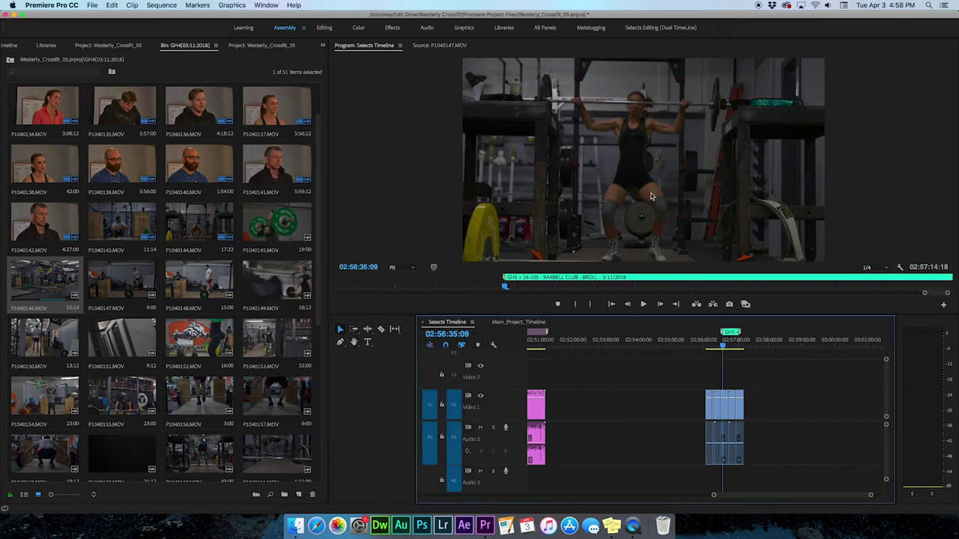
Extend the cyan marker to 02:57:14:18 and select the barbell-club B-roll clips on V1/A1.
{"action": "left_click_drag", "start_coordinate": [740, 334], "coordinate": [705, 335]}
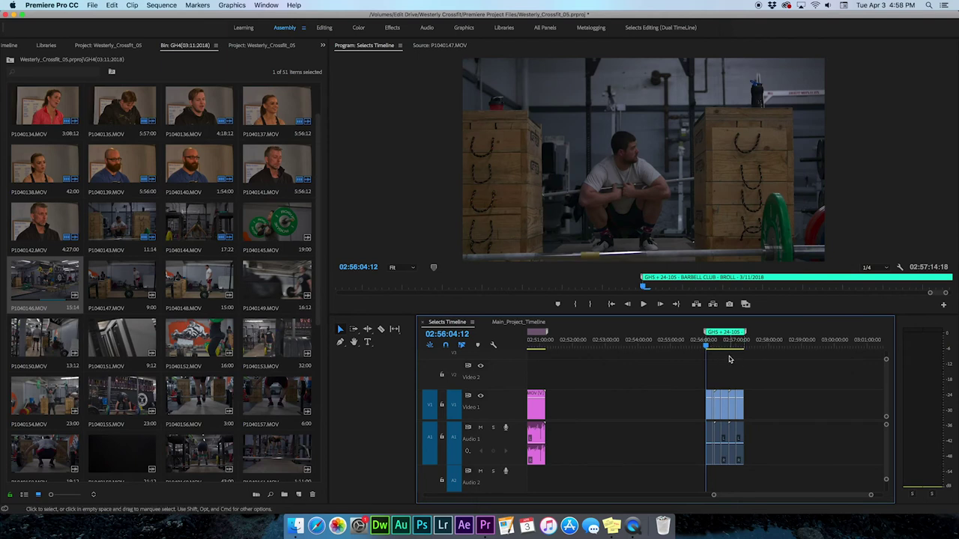
{"action": "key", "text": "="}
{"action": "key", "text": "="}
{"action": "scroll", "coordinate": [749, 361], "scroll_direction": "right", "scroll_amount": 5}
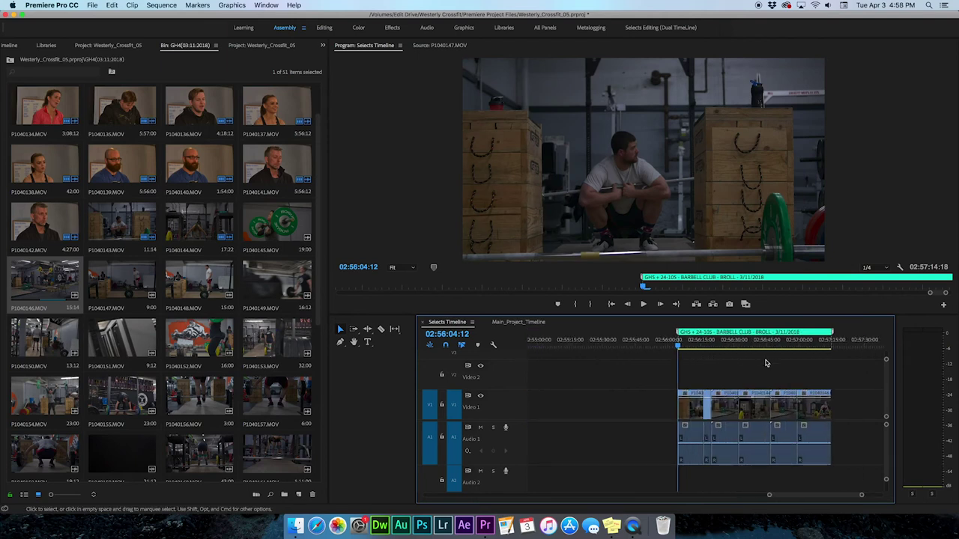
{"action": "scroll", "coordinate": [766, 363], "scroll_direction": "right", "scroll_amount": 4}
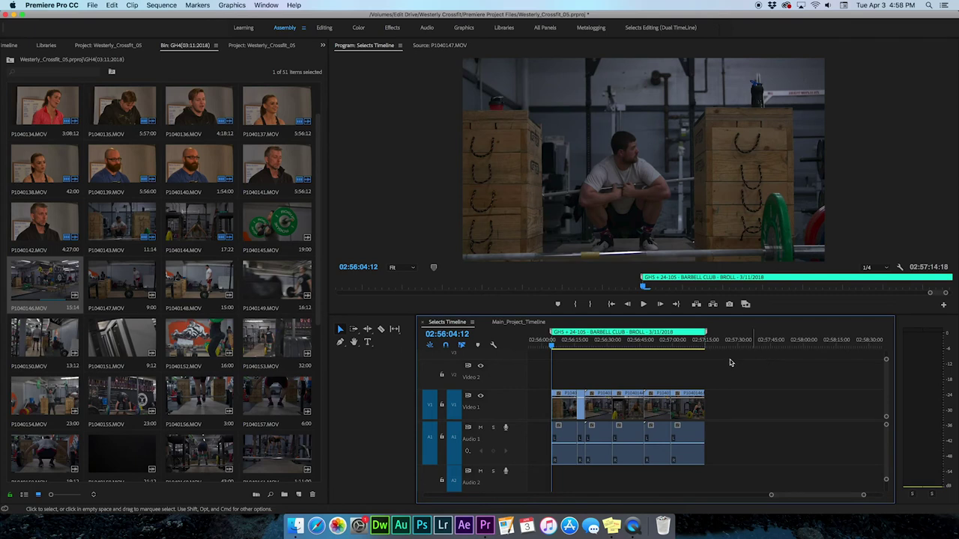
{"action": "left_click_drag", "start_coordinate": [556, 347], "coordinate": [608, 345]}
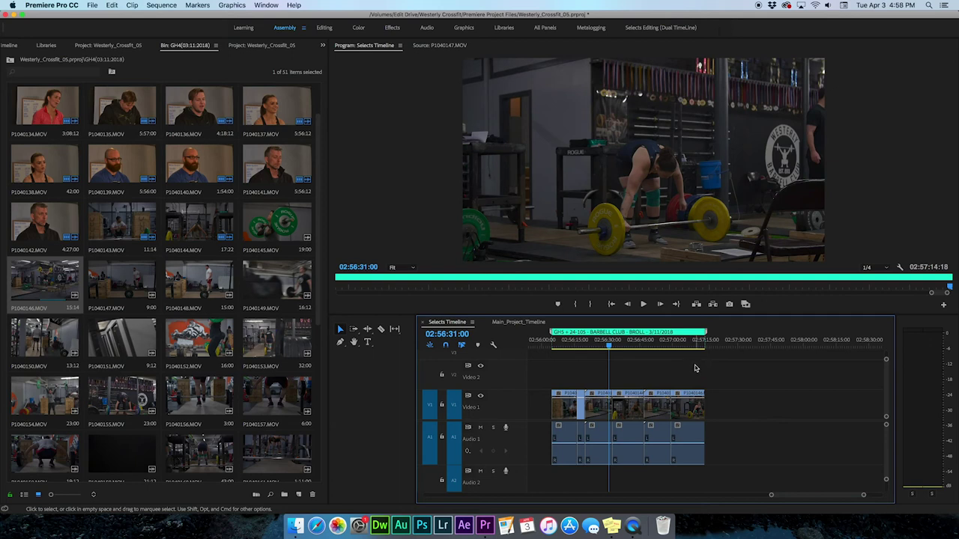
{"action": "left_click_drag", "start_coordinate": [698, 362], "coordinate": [571, 468]}
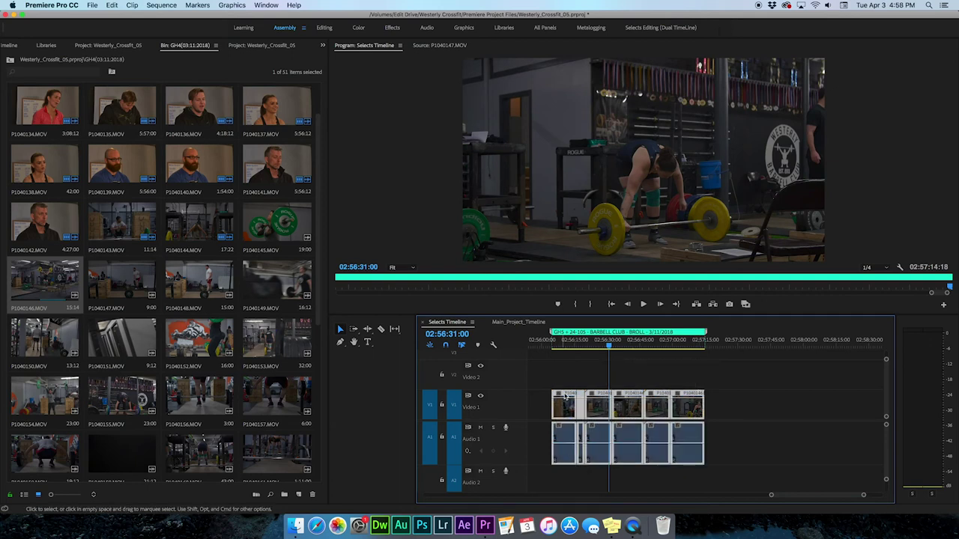
Scale the selected B-roll clips to frame size and label them Teal.
{"action": "right_click", "coordinate": [565, 397]}
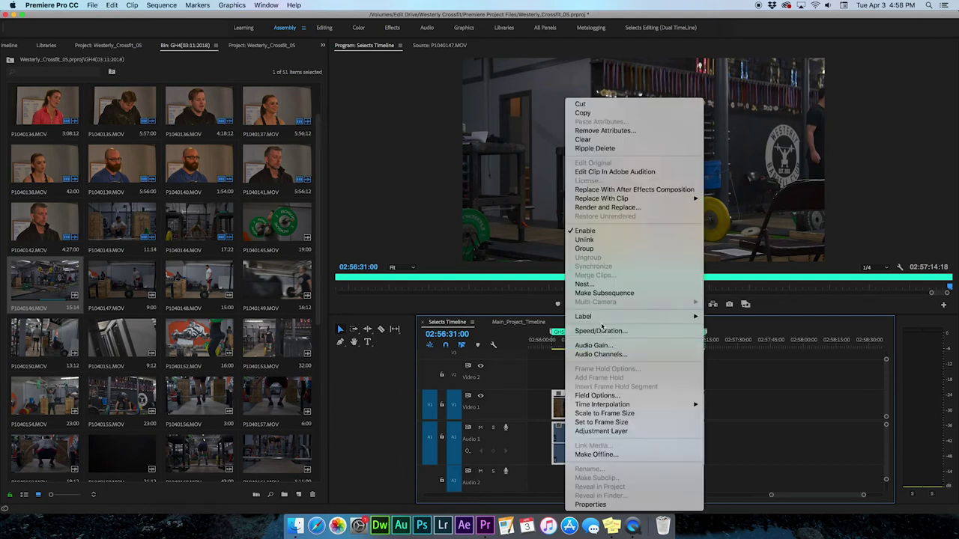
{"action": "left_click", "coordinate": [642, 414]}
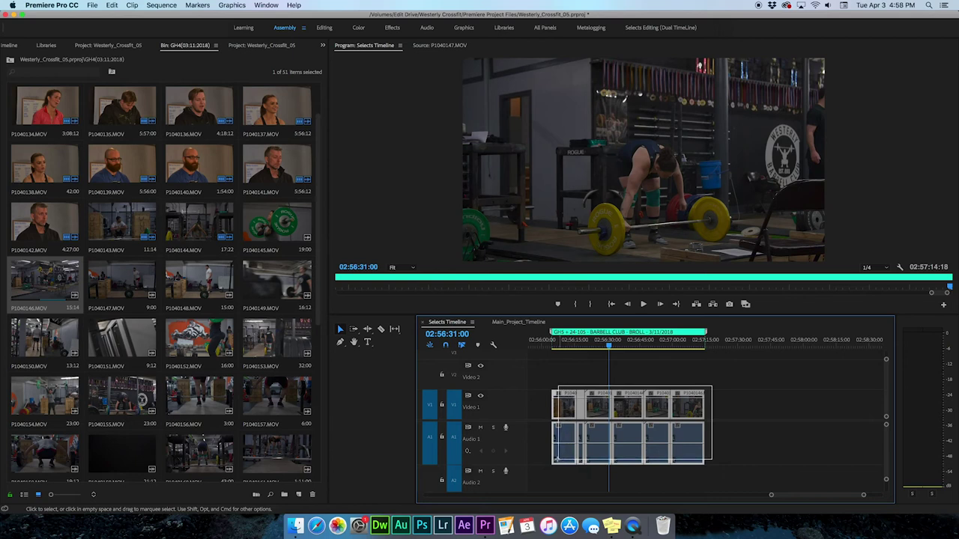
{"action": "right_click", "coordinate": [568, 412]}
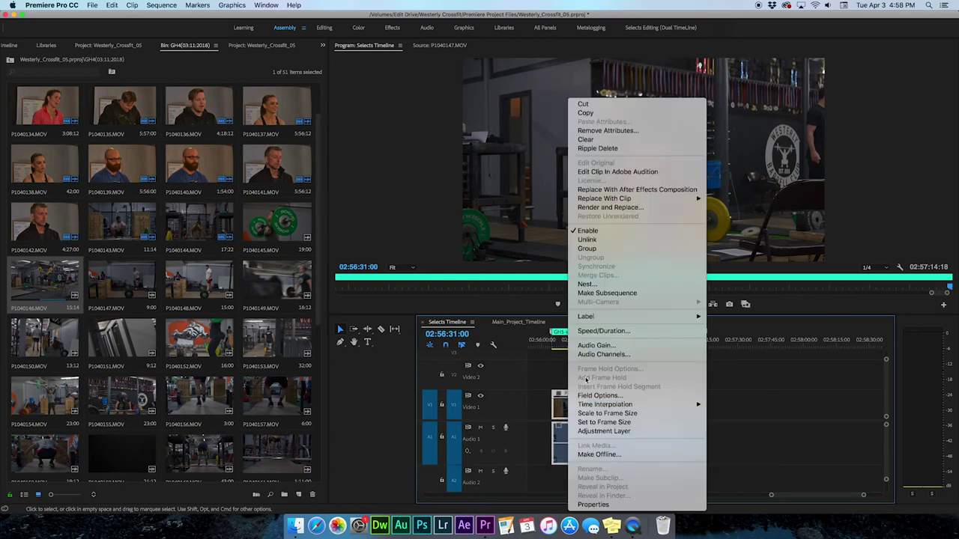
{"action": "mouse_move", "coordinate": [609, 318]}
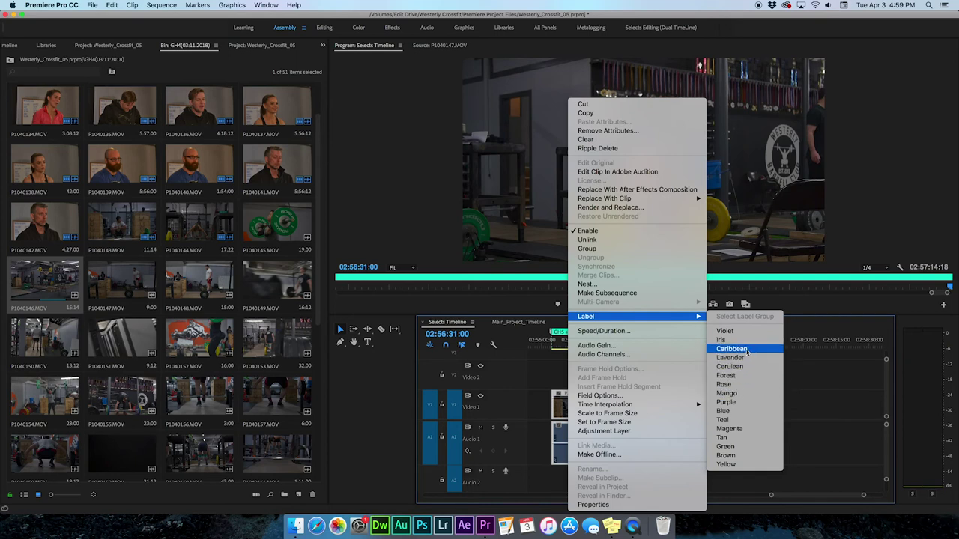
{"action": "left_click", "coordinate": [723, 421]}
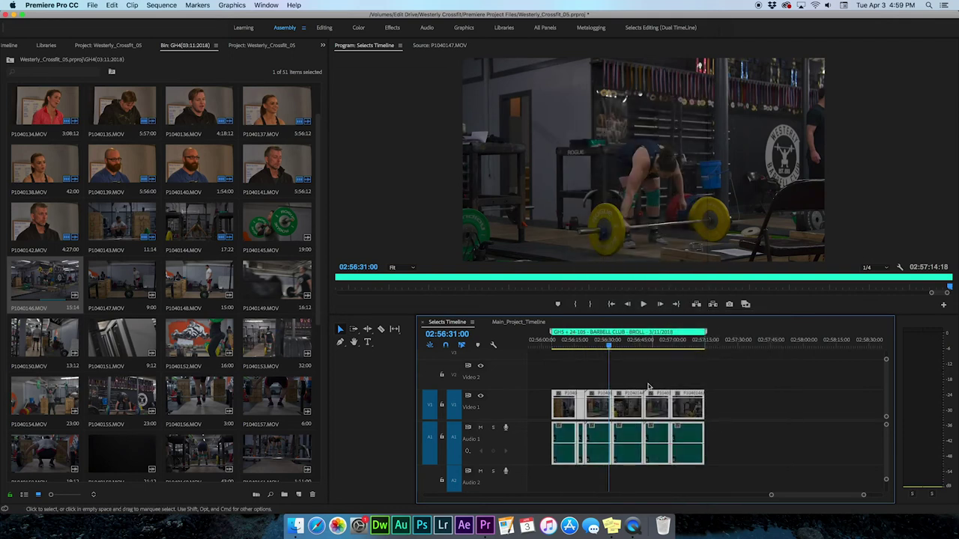
Relabel the clips green, check the colour, then reselect all five clips.
{"action": "right_click", "coordinate": [662, 408]}
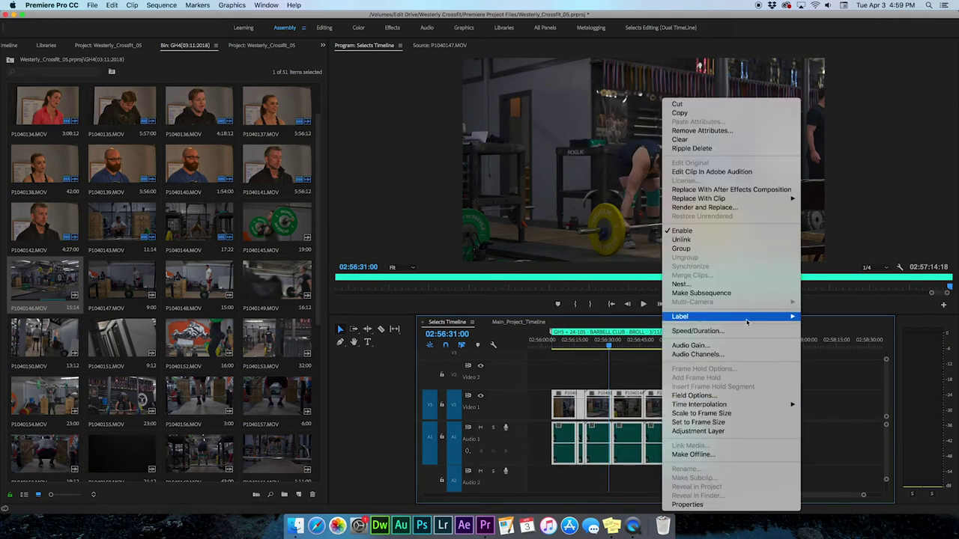
{"action": "mouse_move", "coordinate": [805, 320]}
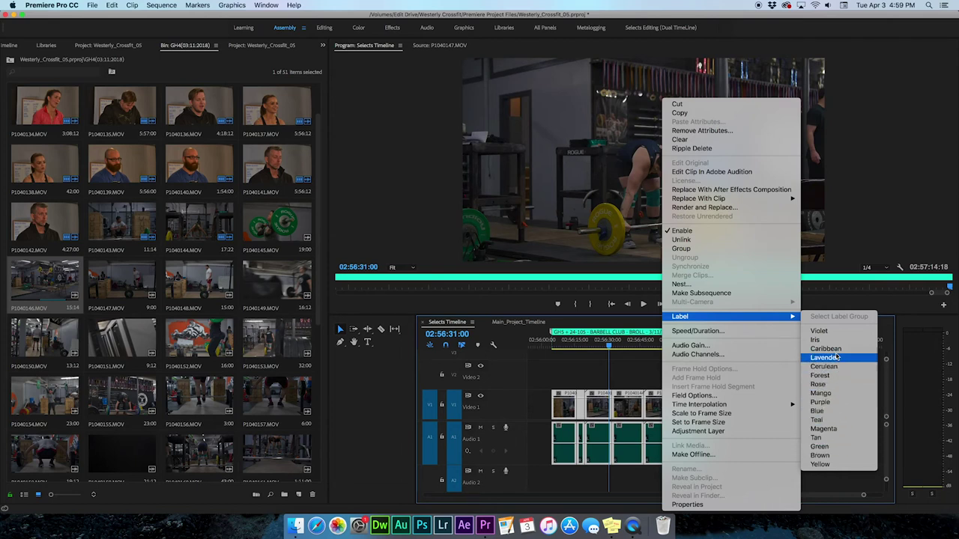
{"action": "left_click", "coordinate": [835, 356]}
{"action": "left_click", "coordinate": [776, 387]}
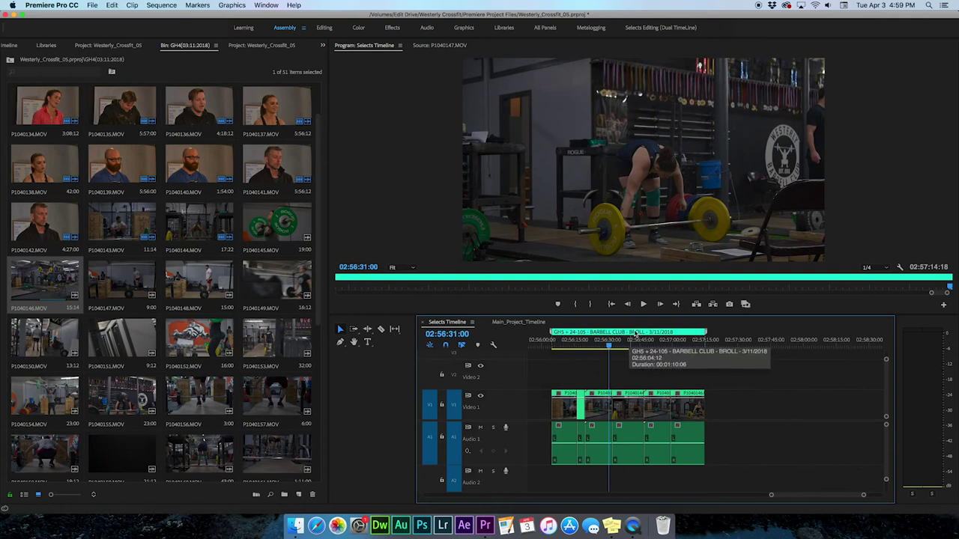
{"action": "left_click_drag", "start_coordinate": [706, 369], "coordinate": [535, 449]}
Zoom the timeline out and select around the end of the pink clips.
{"action": "left_click", "coordinate": [650, 363]}
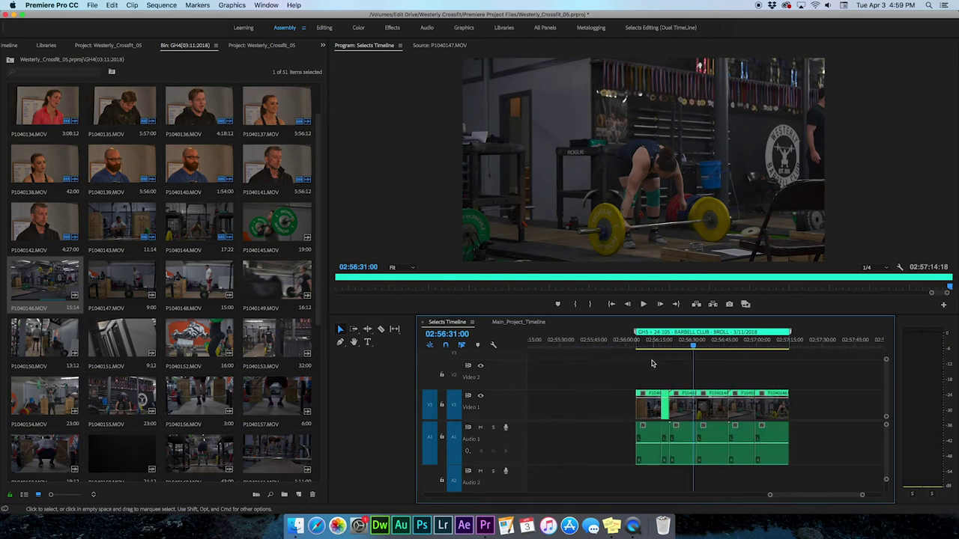
{"action": "key", "text": "minus"}
{"action": "key", "text": "minus"}
{"action": "key", "text": "minus"}
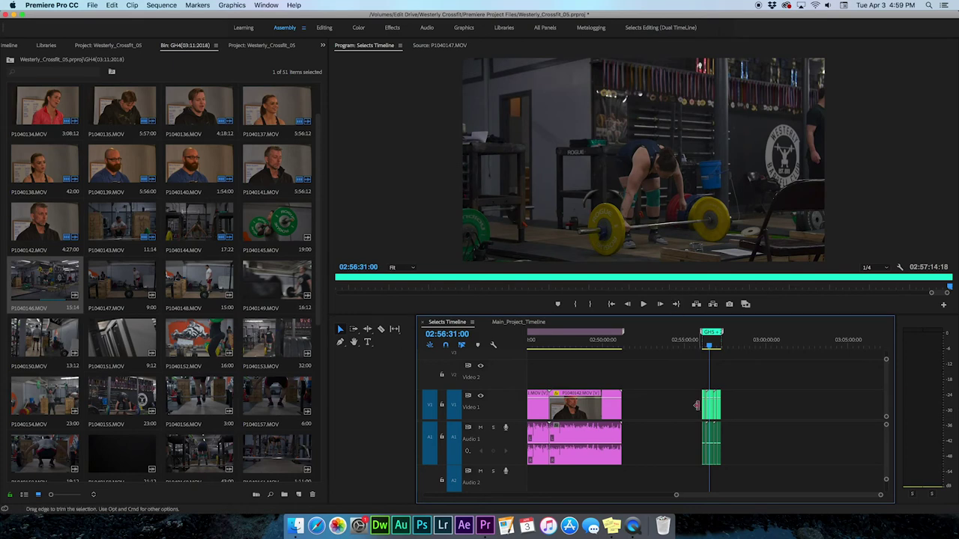
{"action": "key", "text": "minus"}
{"action": "key", "text": "minus"}
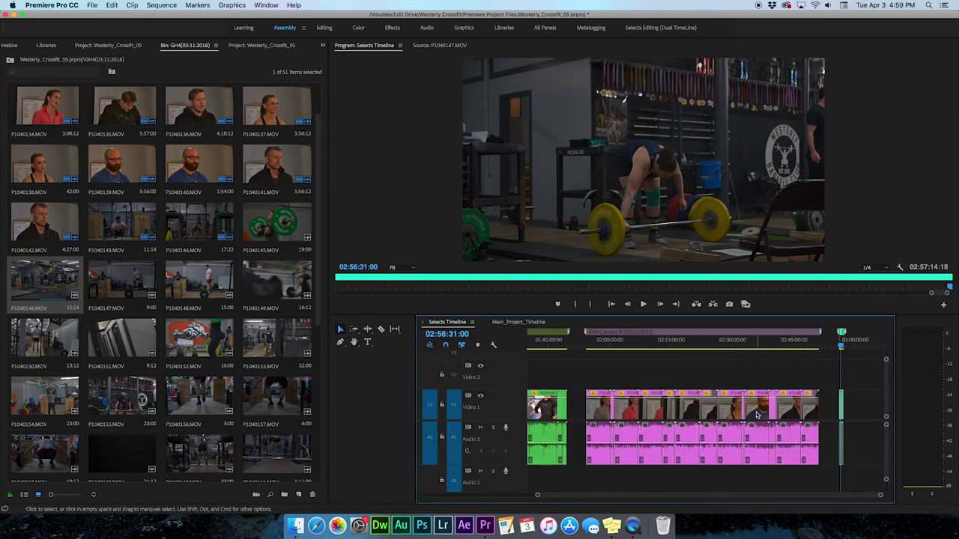
{"action": "left_click_drag", "start_coordinate": [806, 361], "coordinate": [616, 448]}
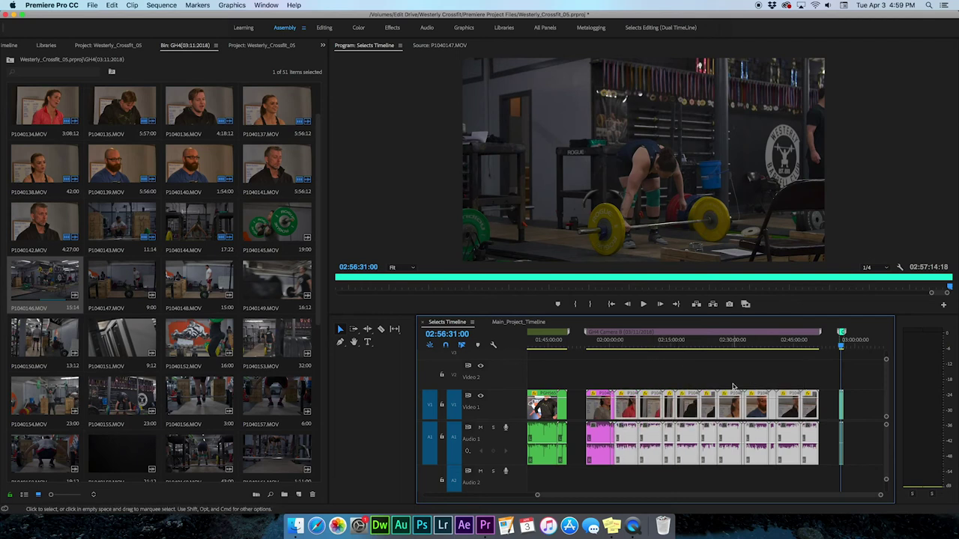
{"action": "scroll", "coordinate": [732, 386], "scroll_direction": "up", "scroll_amount": 5}
{"action": "left_click_drag", "start_coordinate": [750, 377], "coordinate": [638, 372]}
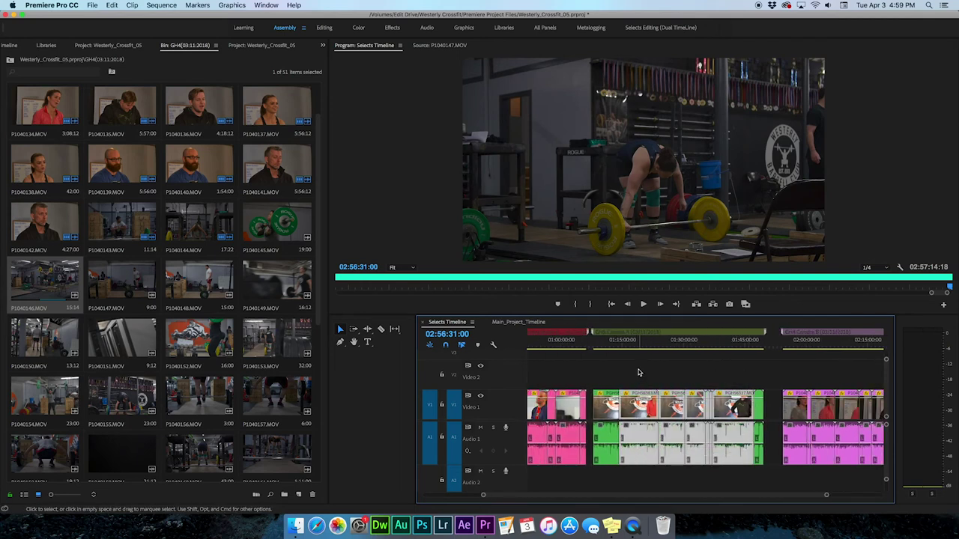
{"action": "scroll", "coordinate": [644, 372], "scroll_direction": "up", "scroll_amount": 5}
{"action": "left_click_drag", "start_coordinate": [797, 376], "coordinate": [737, 384]}
{"action": "scroll", "coordinate": [674, 368], "scroll_direction": "down", "scroll_amount": 3}
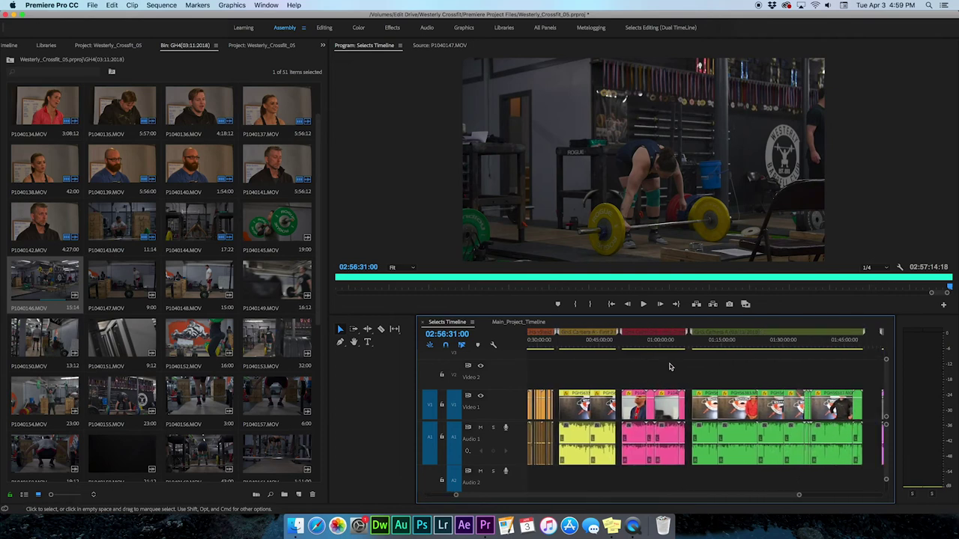
{"action": "scroll", "coordinate": [669, 366], "scroll_direction": "down", "scroll_amount": 8}
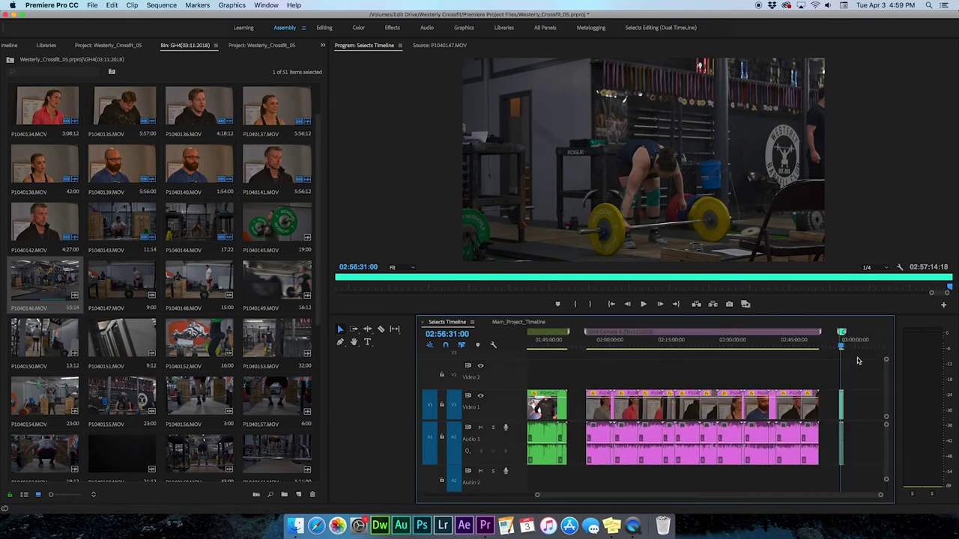
Scrub the playhead through the final green clips and zoom in on the last one.
{"action": "left_click", "coordinate": [853, 343]}
{"action": "left_click_drag", "start_coordinate": [853, 345], "coordinate": [850, 345]}
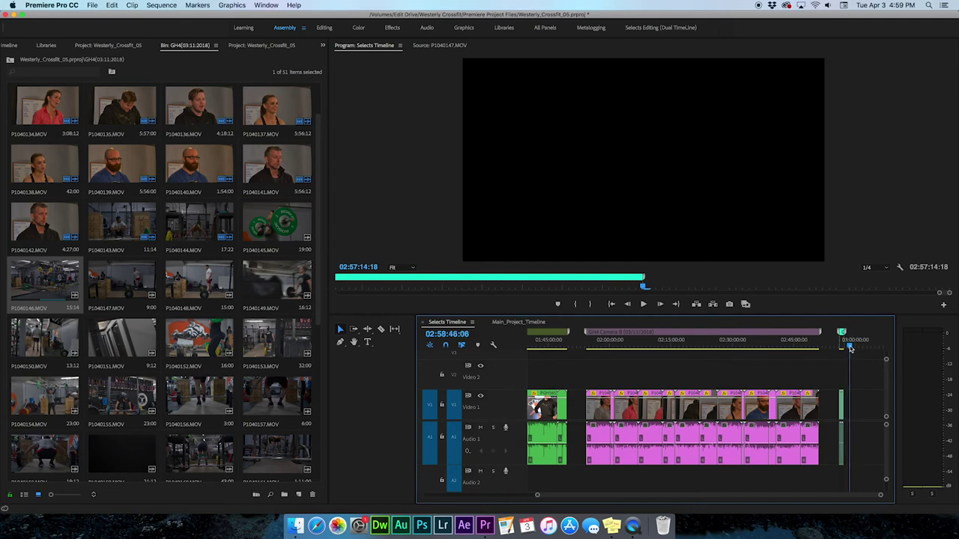
{"action": "scroll", "coordinate": [723, 369], "scroll_direction": "up", "scroll_amount": 10}
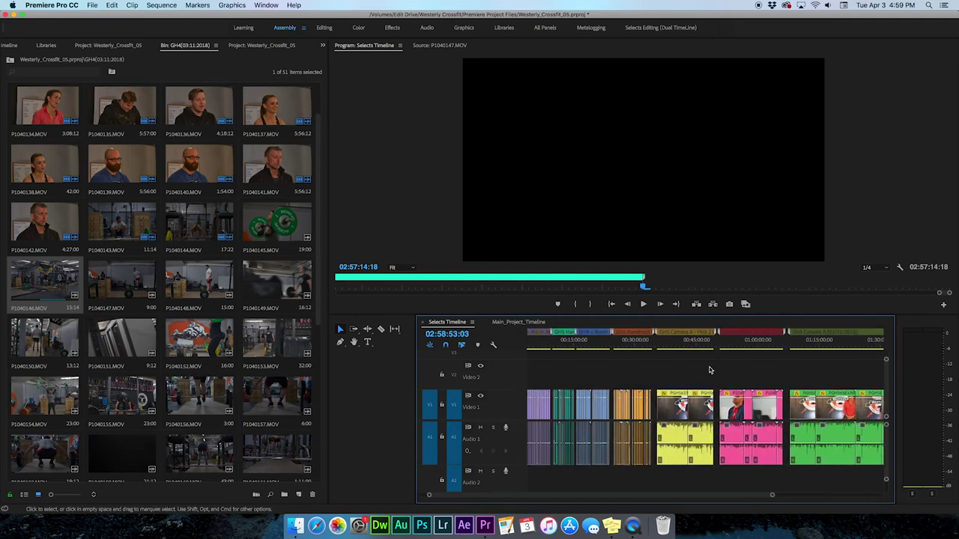
{"action": "scroll", "coordinate": [709, 370], "scroll_direction": "down", "scroll_amount": 5}
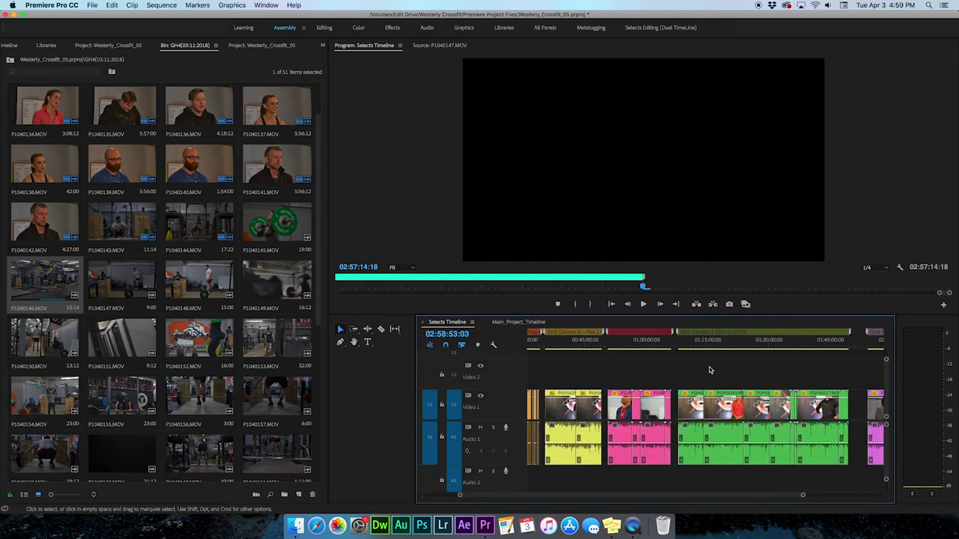
{"action": "scroll", "coordinate": [709, 370], "scroll_direction": "down", "scroll_amount": 8}
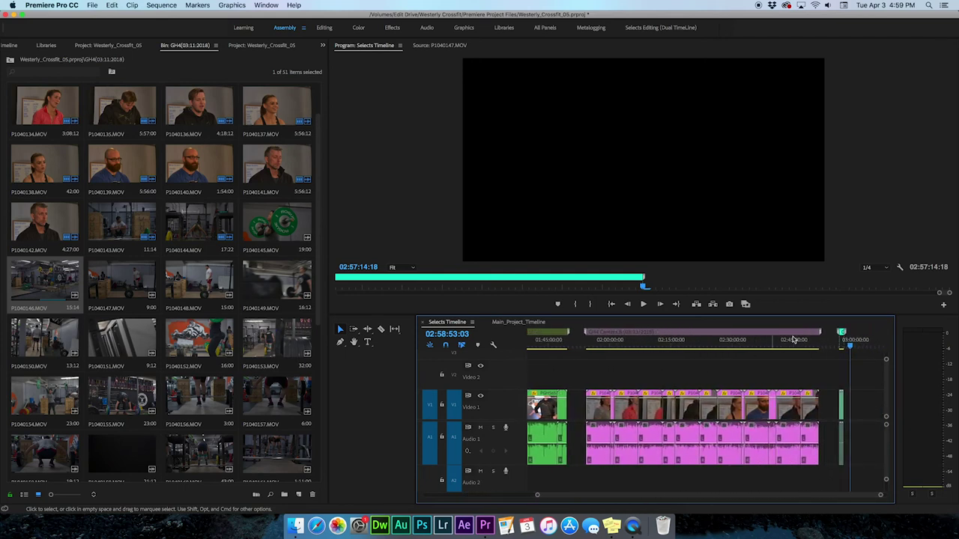
{"action": "left_click_drag", "start_coordinate": [850, 348], "coordinate": [840, 349]}
{"action": "key", "text": "Up"}
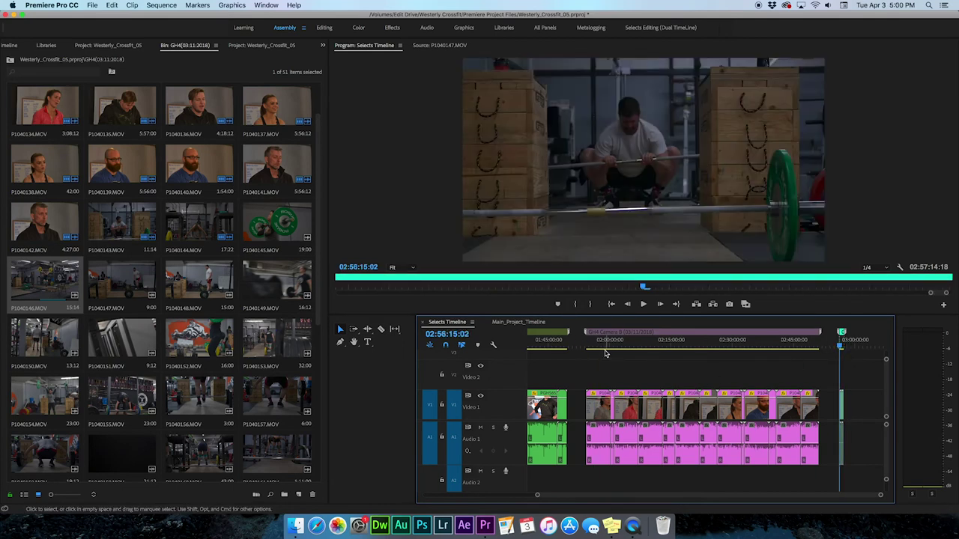
{"action": "left_click_drag", "start_coordinate": [613, 345], "coordinate": [840, 347]}
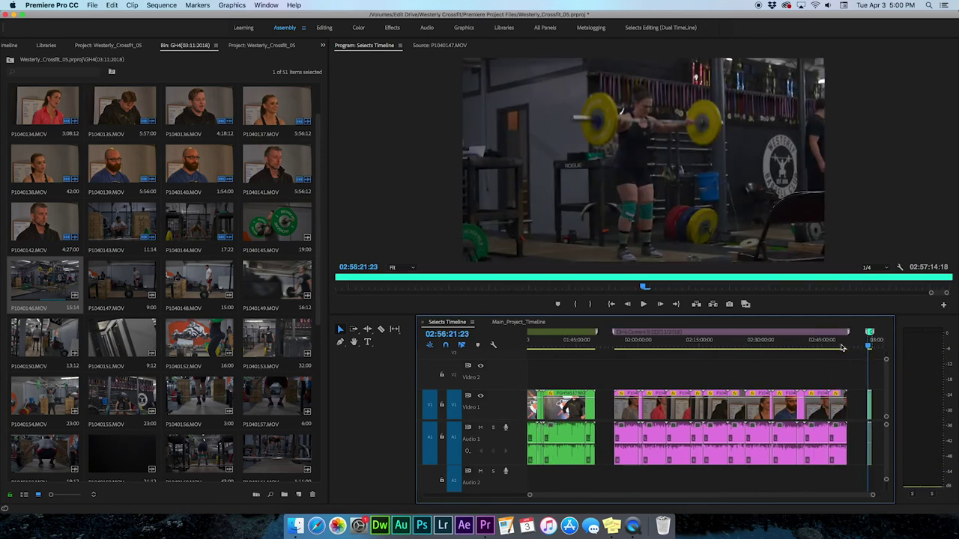
{"action": "key", "text": "="}
{"action": "key", "text": "="}
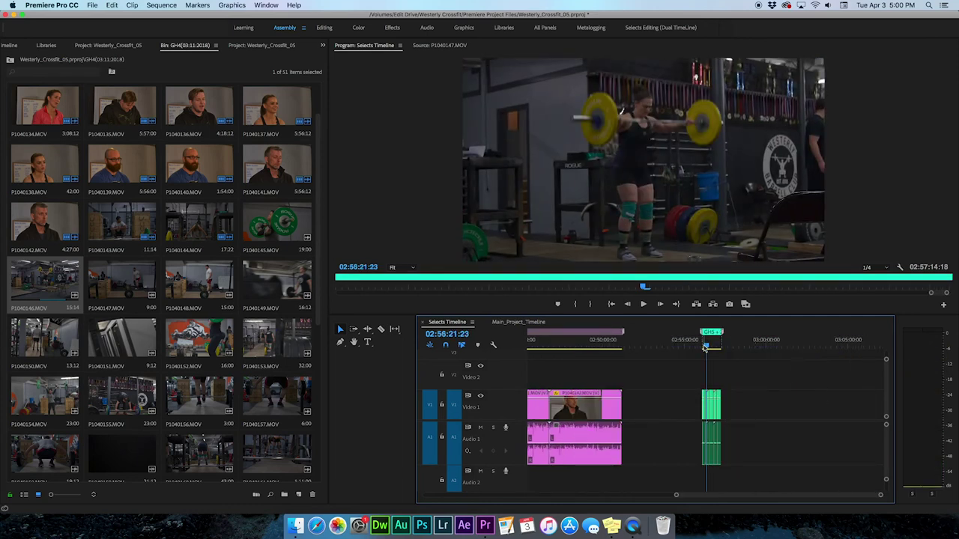
{"action": "left_click_drag", "start_coordinate": [705, 347], "coordinate": [711, 350]}
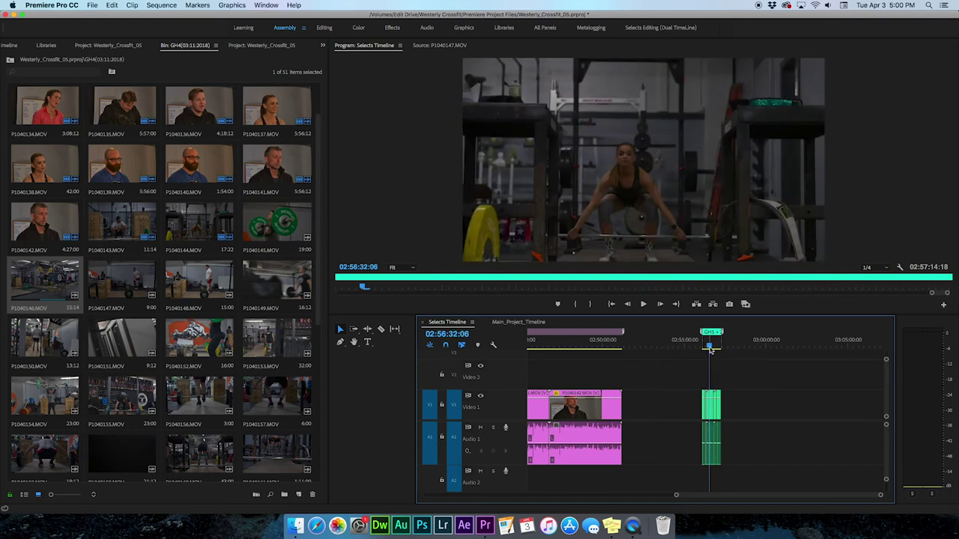
{"action": "left_click", "coordinate": [148, 160]}
Return to the top-level project folders and zoom out to show the whole Selects Timeline.
{"action": "left_click", "coordinate": [9, 61]}
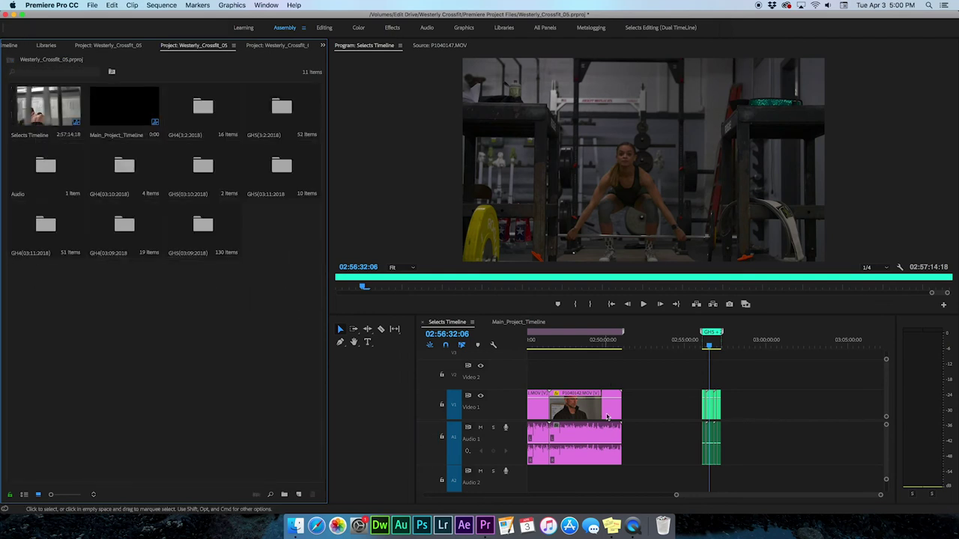
{"action": "scroll", "coordinate": [615, 379], "scroll_direction": "up", "scroll_amount": 10}
{"action": "left_click", "coordinate": [609, 346]}
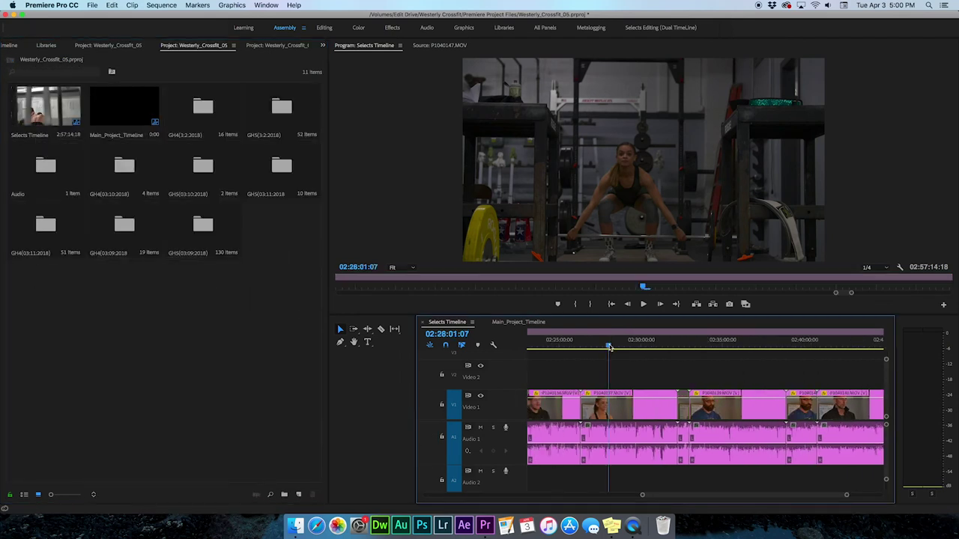
{"action": "key", "text": "minus"}
{"action": "key", "text": "minus"}
{"action": "key", "text": "minus"}
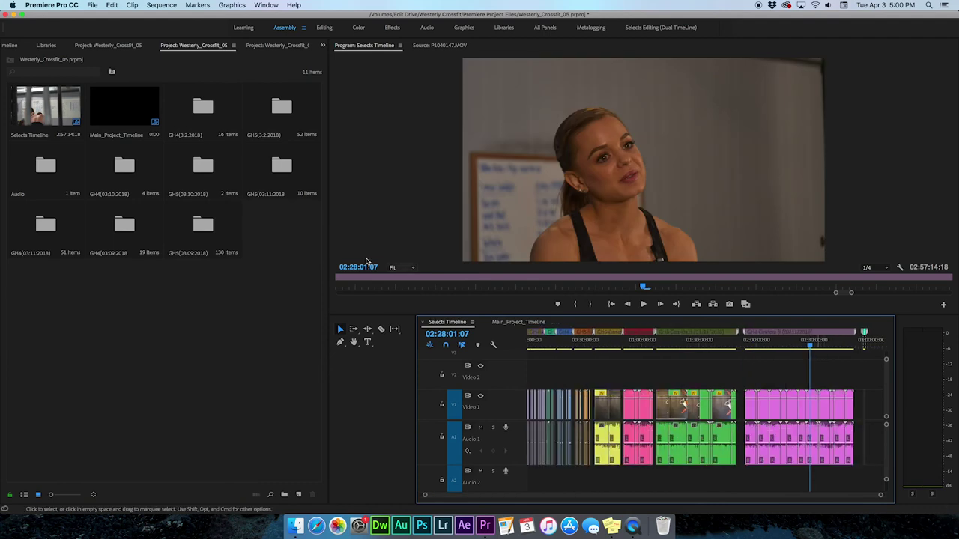
{"action": "left_click_drag", "start_coordinate": [297, 314], "coordinate": [267, 313]}
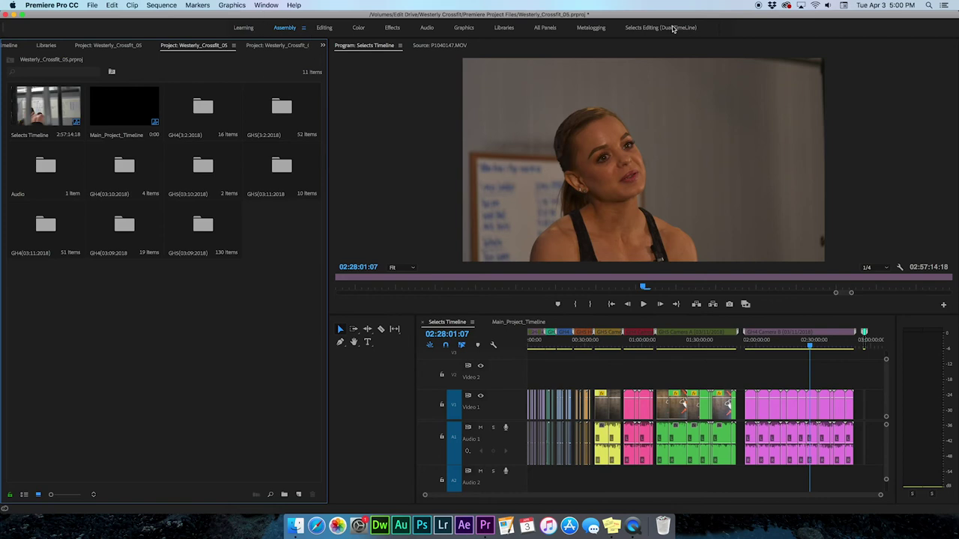
Switch to the Selects Editing (Dual Timeline) workspace and briefly play the Selects Timeline.
{"action": "left_click", "coordinate": [673, 29]}
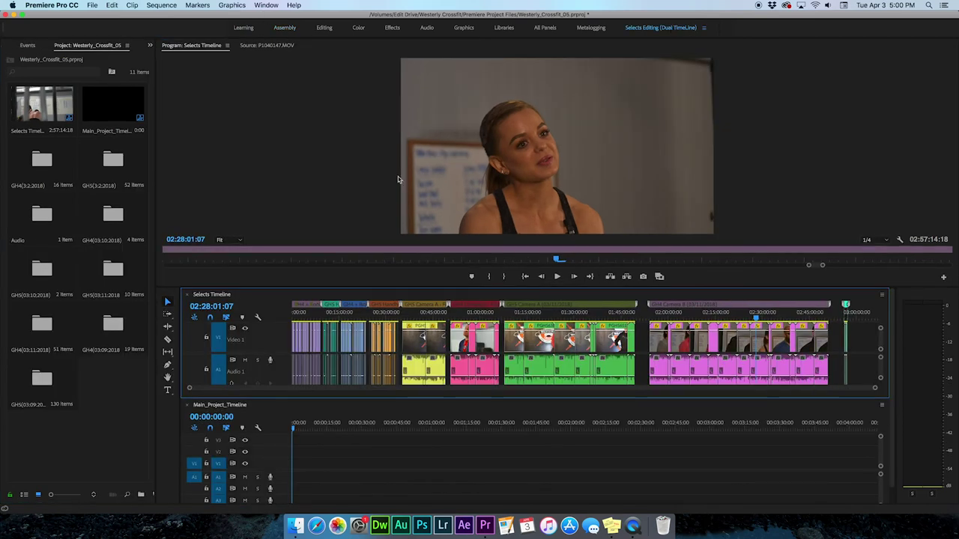
{"action": "key", "text": "space"}
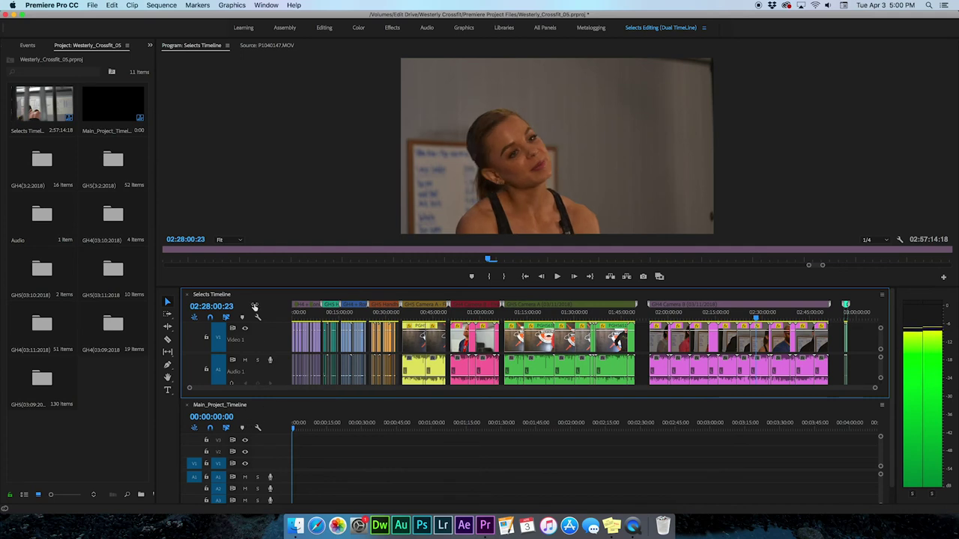
{"action": "left_click", "coordinate": [255, 300]}
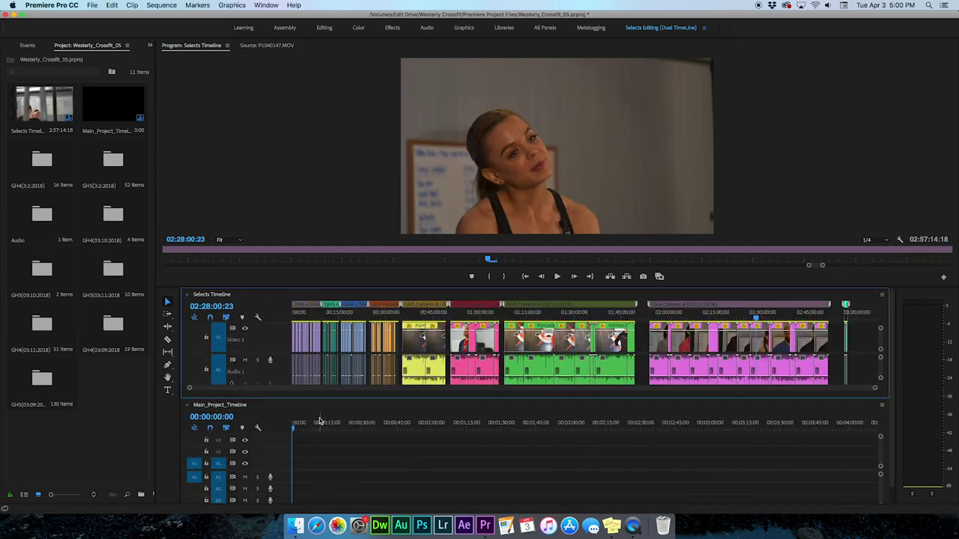
{"action": "left_click_drag", "start_coordinate": [320, 422], "coordinate": [293, 424]}
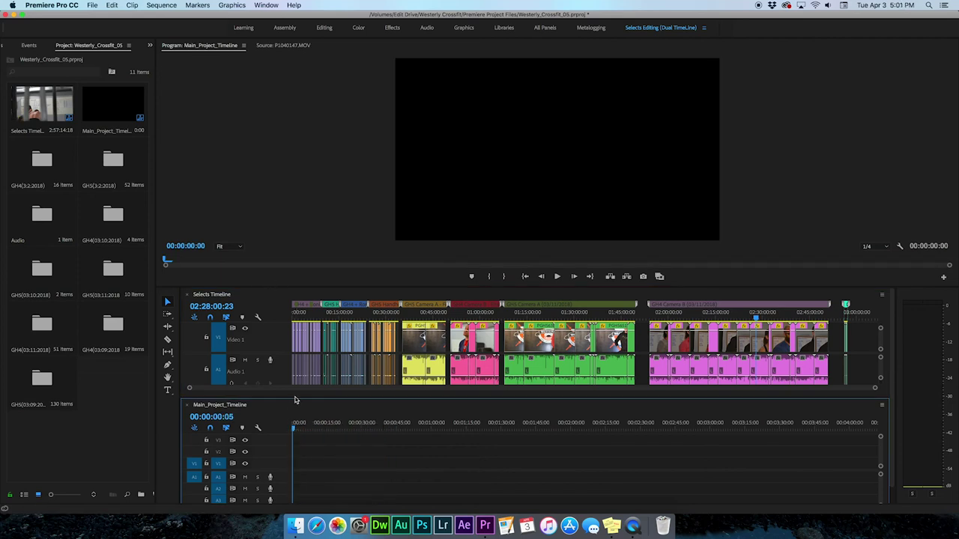
Dock Main_Project_Timeline above the Selects Timeline and enlarge it to show more tracks.
{"action": "left_click_drag", "start_coordinate": [234, 406], "coordinate": [234, 295]}
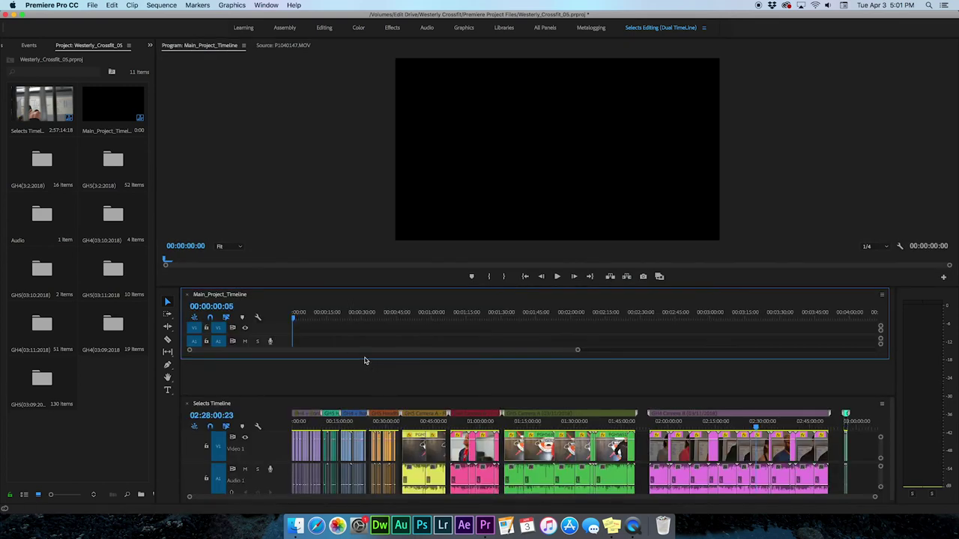
{"action": "left_click_drag", "start_coordinate": [363, 358], "coordinate": [363, 391]}
{"action": "left_click_drag", "start_coordinate": [298, 316], "coordinate": [310, 324]}
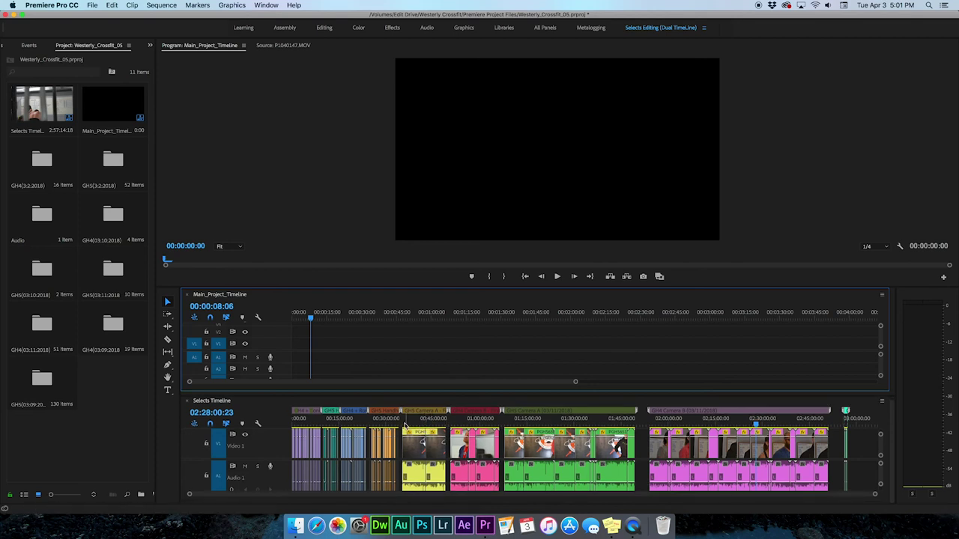
{"action": "left_click", "coordinate": [347, 425]}
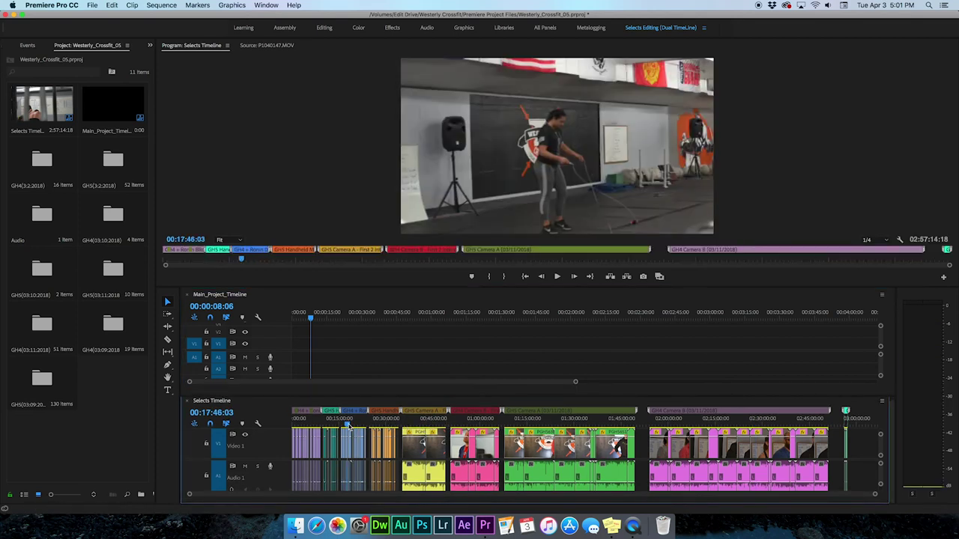
{"action": "key", "text": "equal"}
{"action": "key", "text": "equal"}
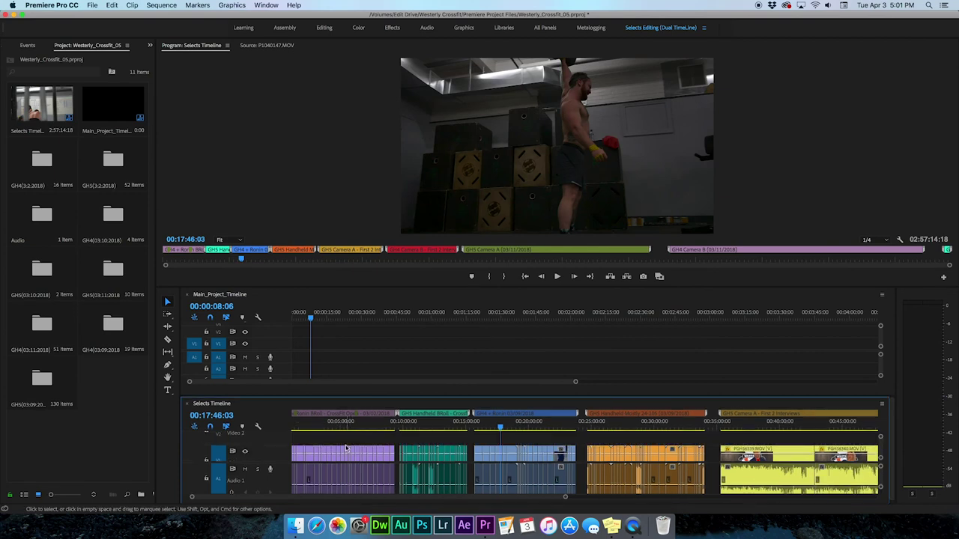
{"action": "left_click", "coordinate": [318, 424]}
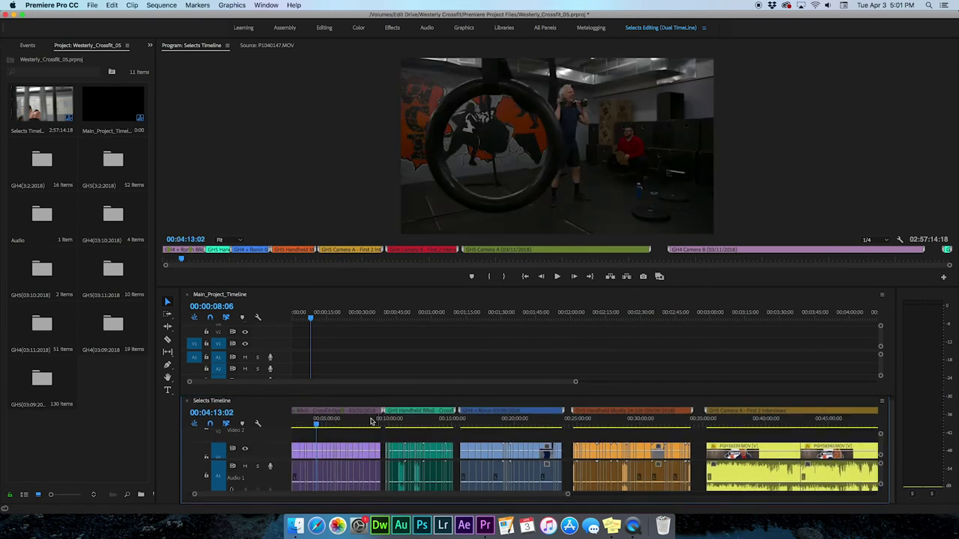
{"action": "left_click_drag", "start_coordinate": [351, 426], "coordinate": [332, 424]}
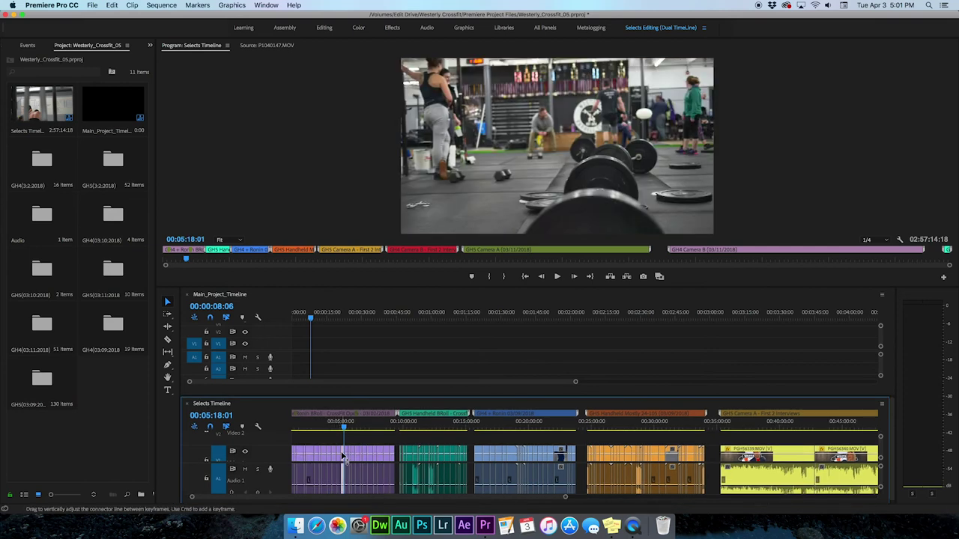
{"action": "left_click_drag", "start_coordinate": [345, 457], "coordinate": [344, 457]}
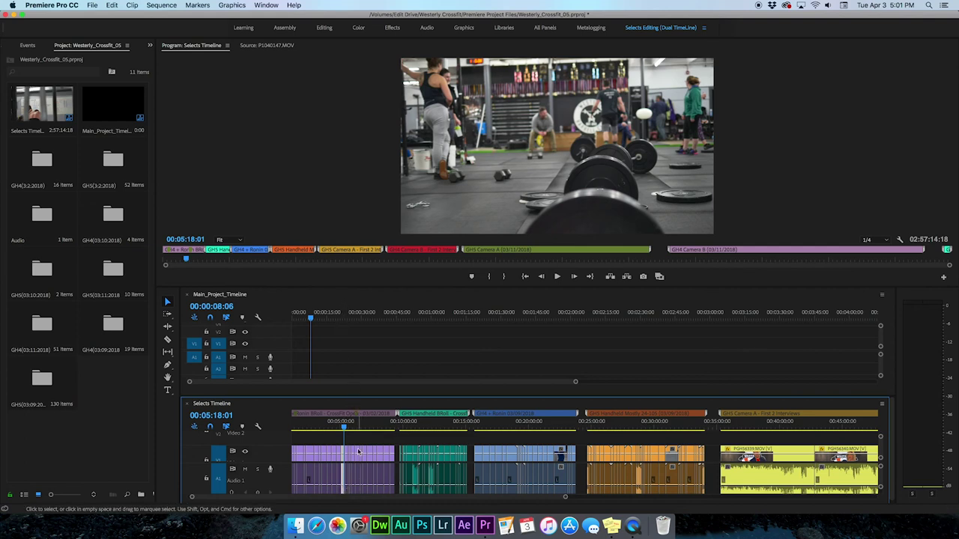
{"action": "left_click_drag", "start_coordinate": [358, 449], "coordinate": [319, 353]}
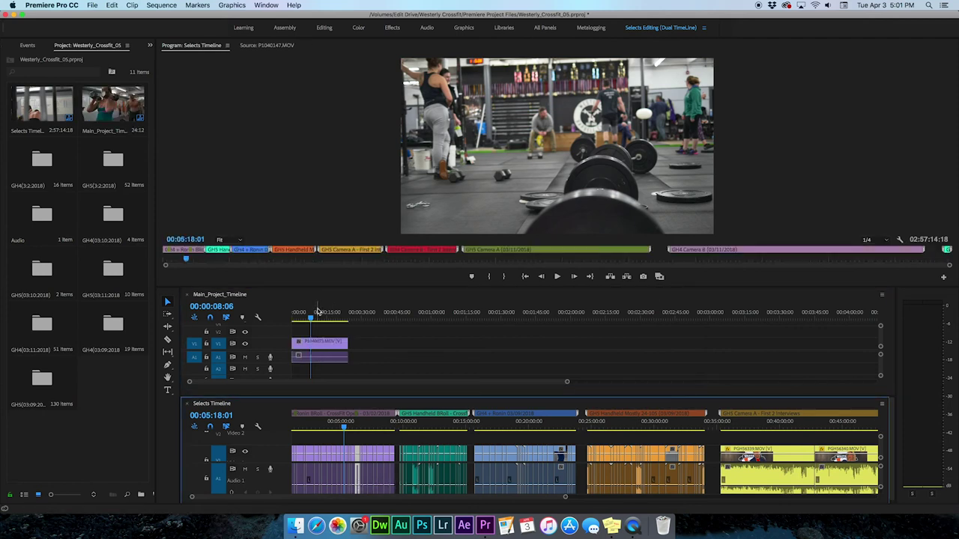
{"action": "left_click_drag", "start_coordinate": [319, 314], "coordinate": [304, 319]}
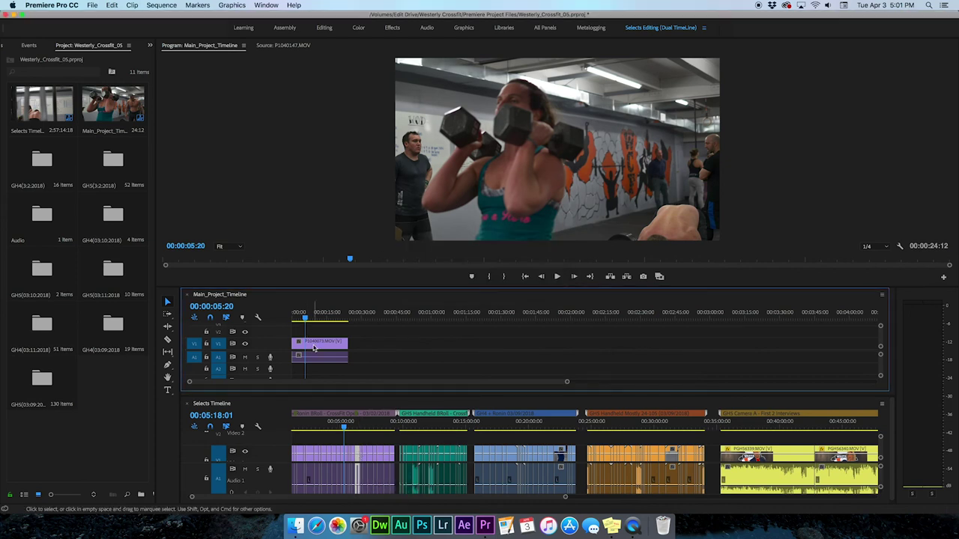
{"action": "left_click", "coordinate": [314, 347]}
{"action": "key", "text": "Delete"}
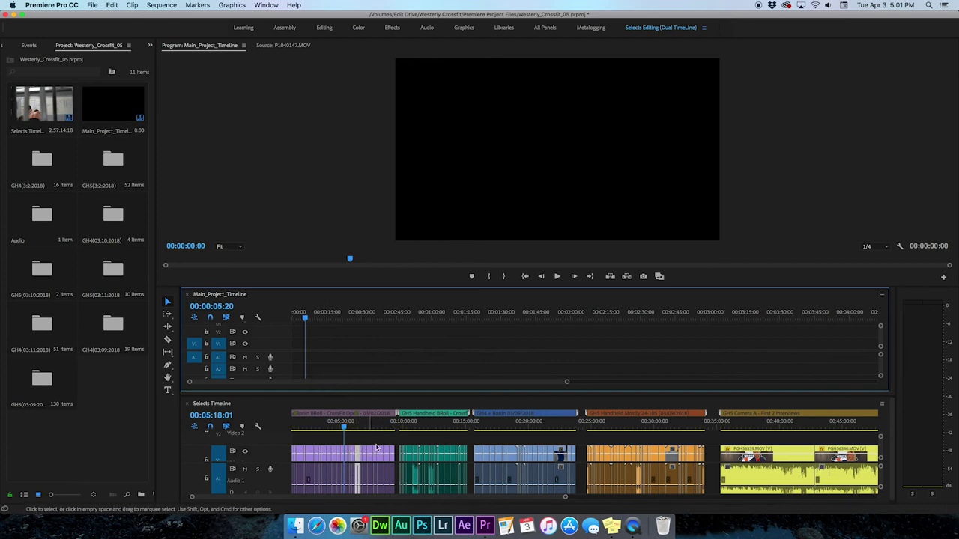
Park the Selects Timeline playhead at 00:44:02:23 and zoom out to show the full sequence.
{"action": "left_click_drag", "start_coordinate": [600, 428], "coordinate": [621, 428]}
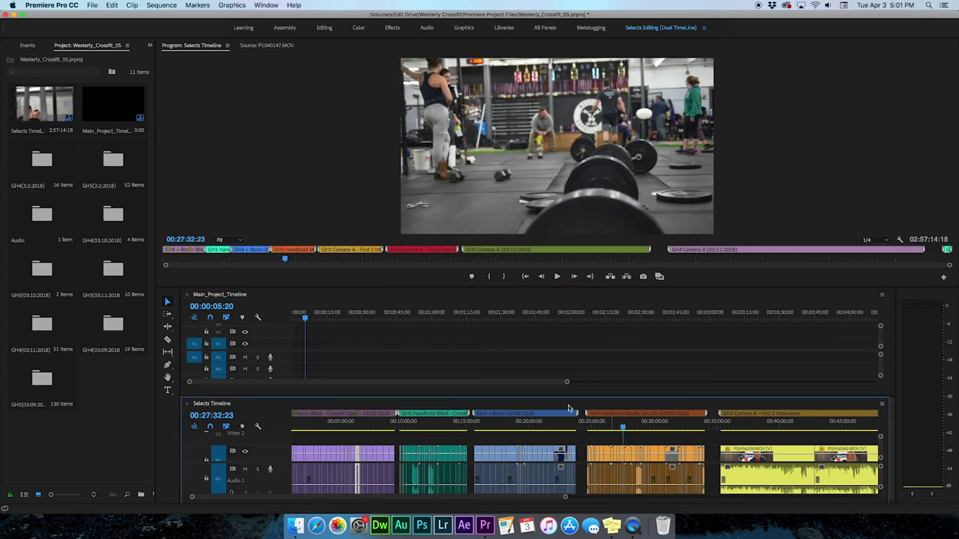
{"action": "mouse_move", "coordinate": [305, 319]}
{"action": "left_mouse_down"}
{"action": "mouse_move", "coordinate": [320, 319]}
{"action": "mouse_move", "coordinate": [302, 319]}
{"action": "left_mouse_up"}
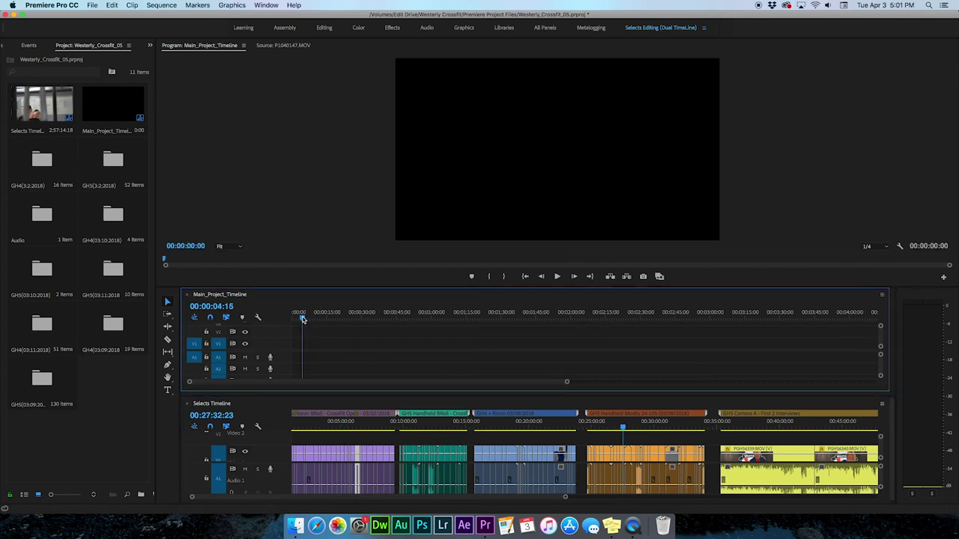
{"action": "left_click", "coordinate": [337, 428]}
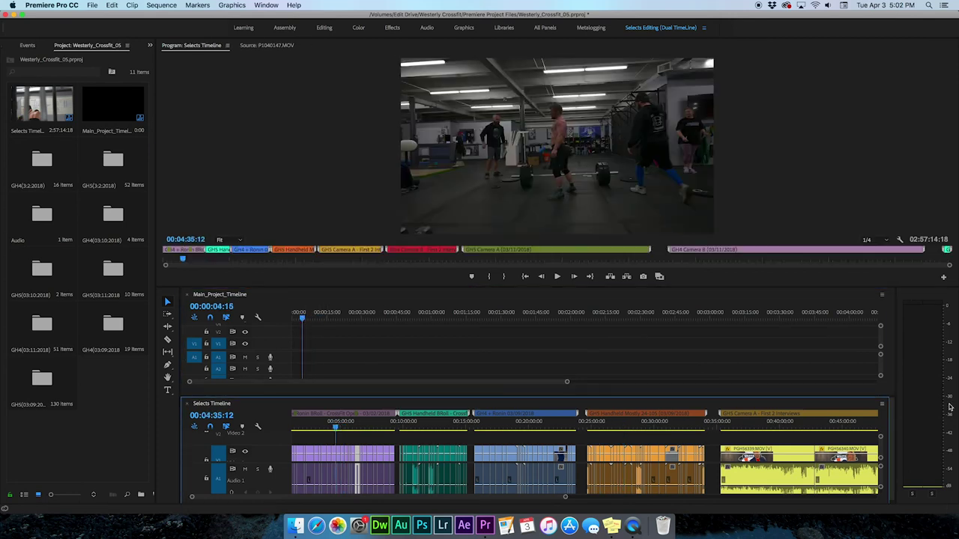
{"action": "left_click", "coordinate": [831, 425]}
{"action": "key", "text": "backslash"}
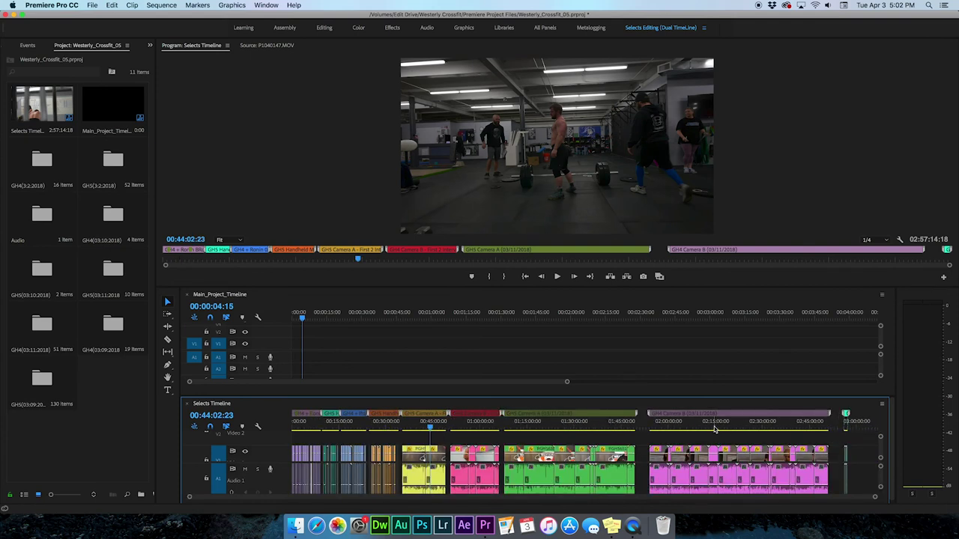